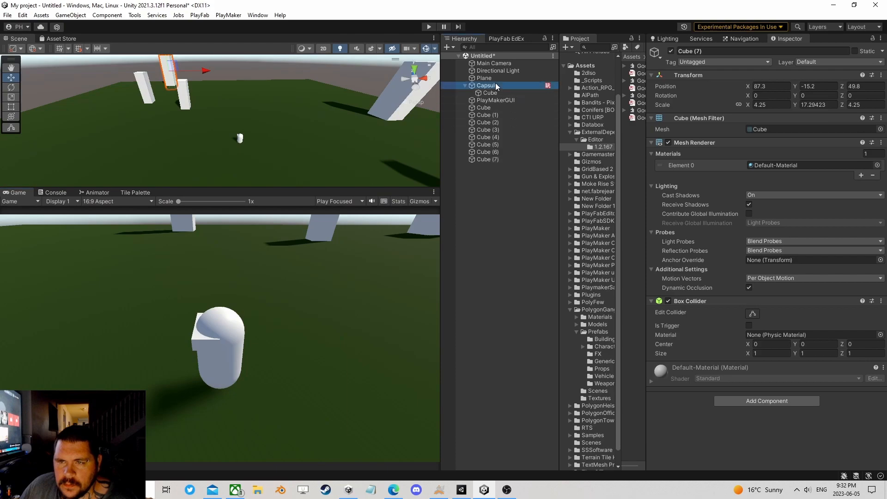
Step: Set the Rigidbody Collision Detection of the Capsule to Continuous Dynamic
scroll(711, 216, "down", 10)
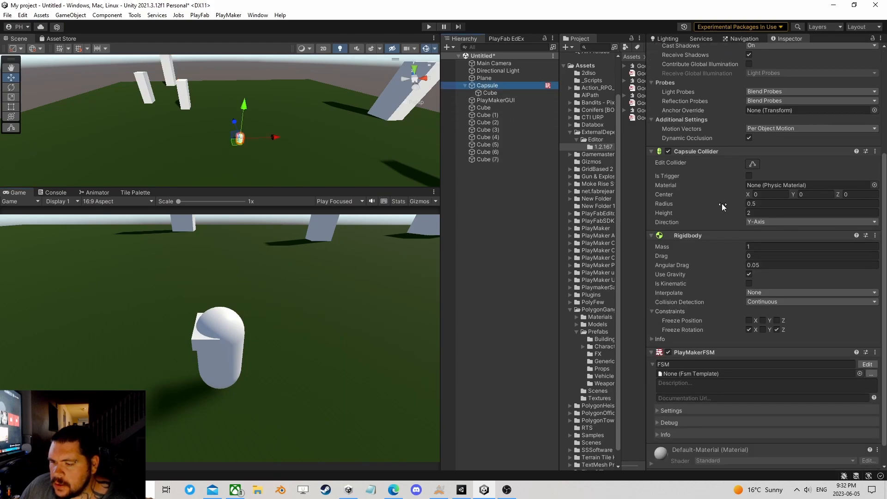
scroll(715, 237, "up", 7)
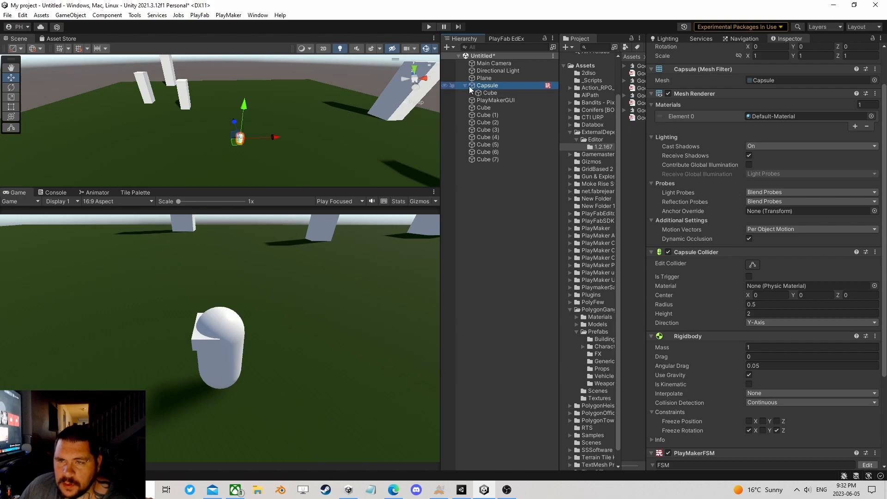
left_click(481, 92)
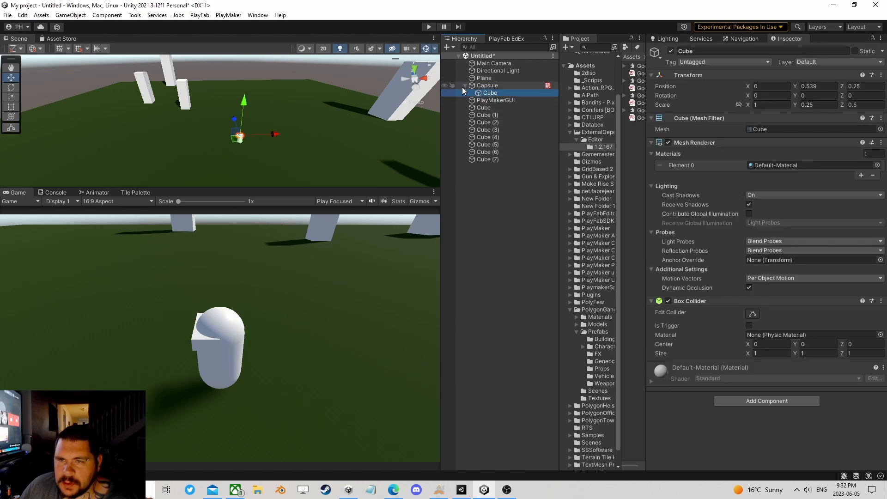
left_click(465, 85)
left_click(490, 86)
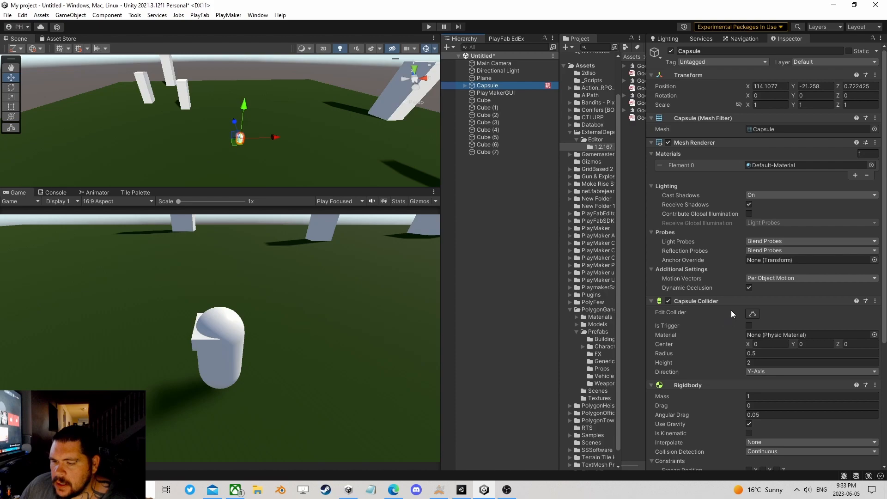
scroll(743, 296, "down", 3)
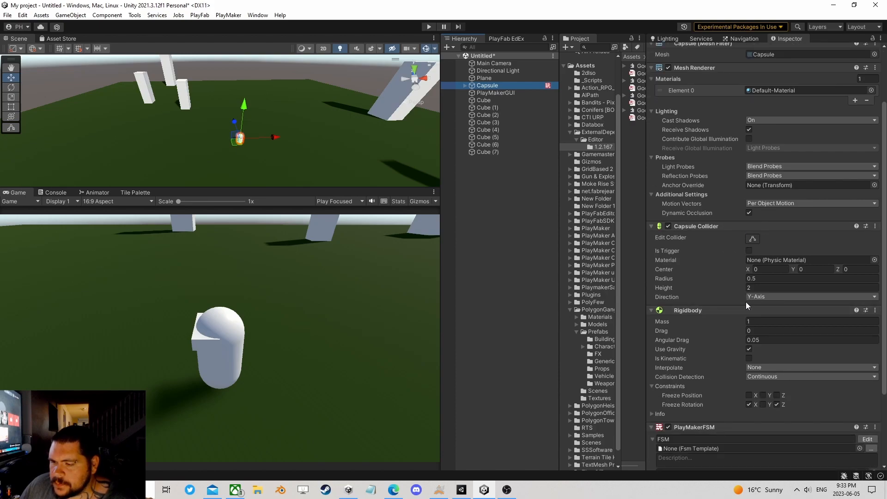
left_click(764, 377)
left_click(773, 399)
scroll(715, 359, "down", 2)
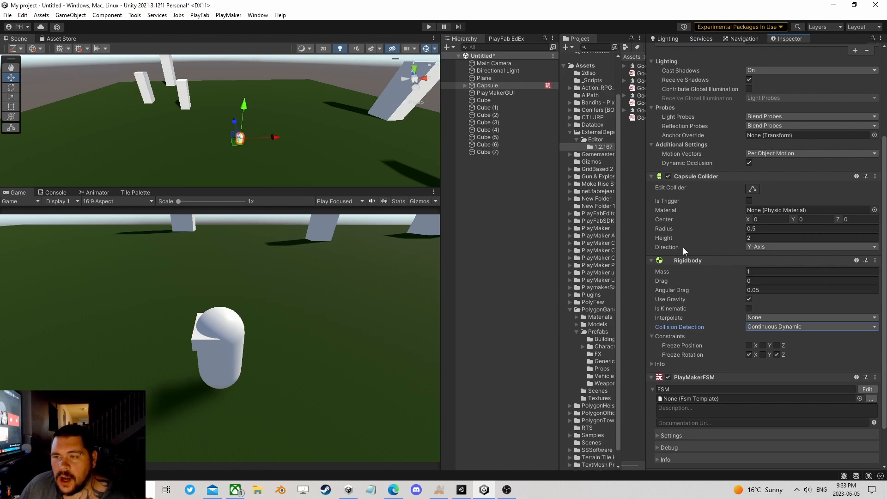
scroll(723, 277, "up", 5)
scroll(724, 270, "down", 7)
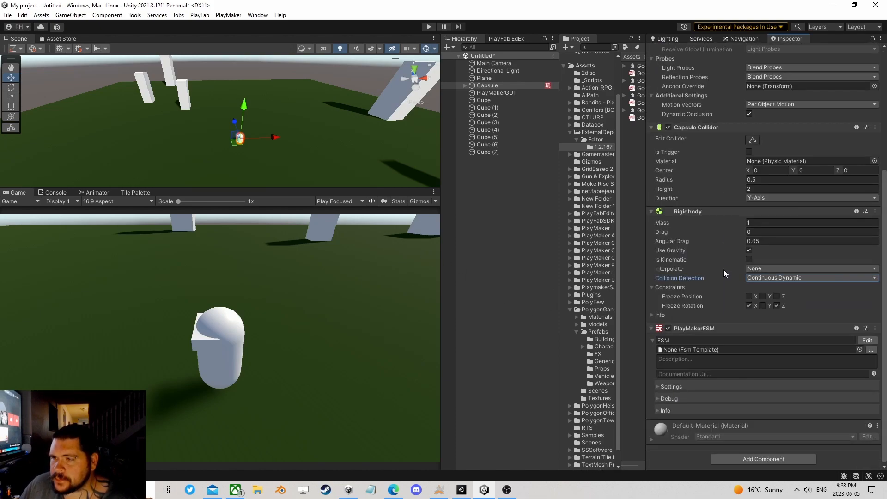
scroll(725, 264, "up", 6)
scroll(733, 290, "down", 6)
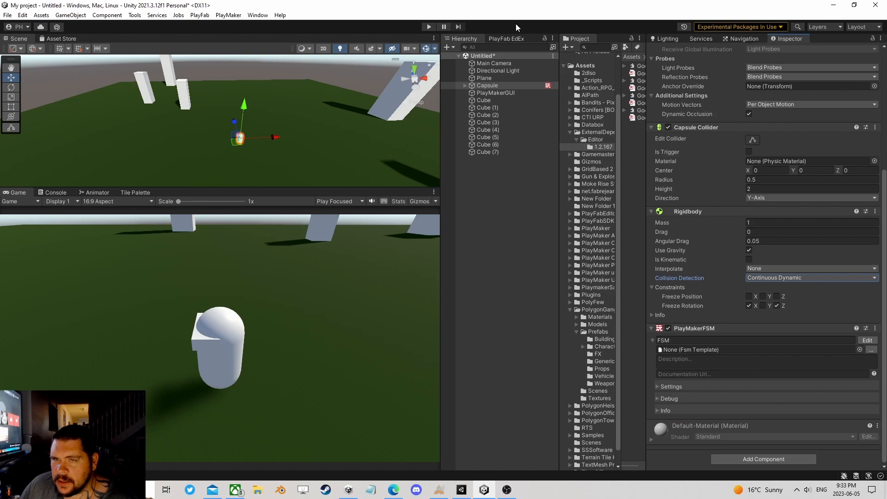
Step: Play the scene and test moving the capsule around in different directions
left_click(425, 27)
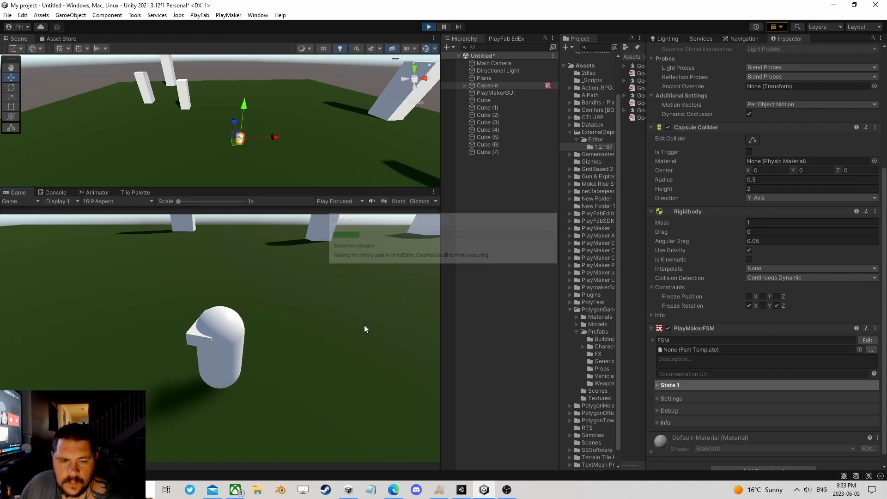
key("w")
key("d")
key("a")
key("s")
key("d")
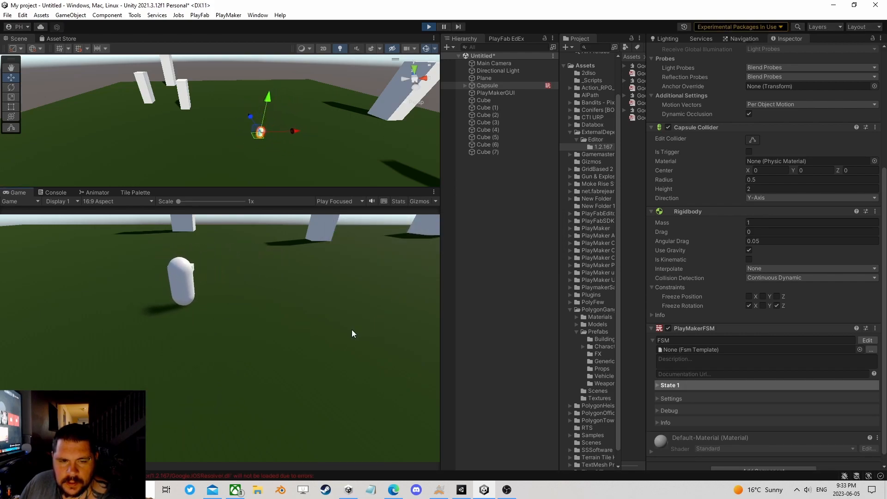
Step: In the running capsule FSM's State 1, disable Transform Direction and Set Vector3 XYZ, and set Smooth Look At Direction's Target Direction to Vector
left_click(867, 340)
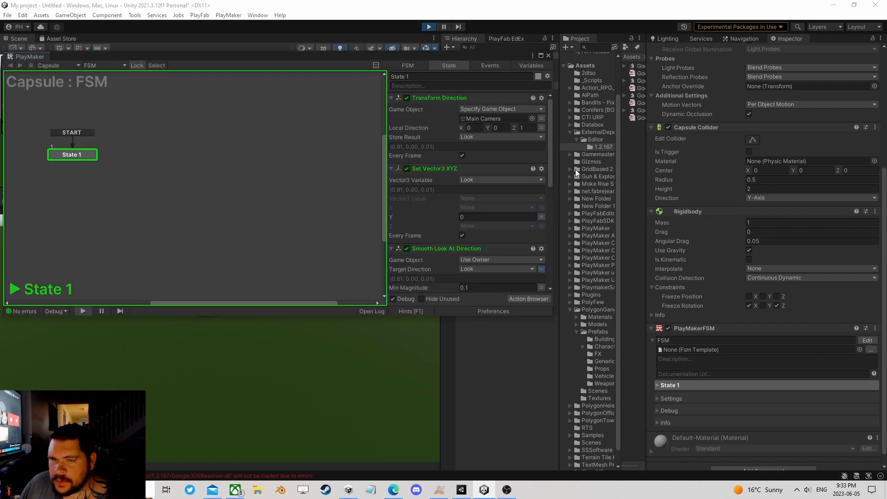
left_click(406, 98)
left_click(407, 169)
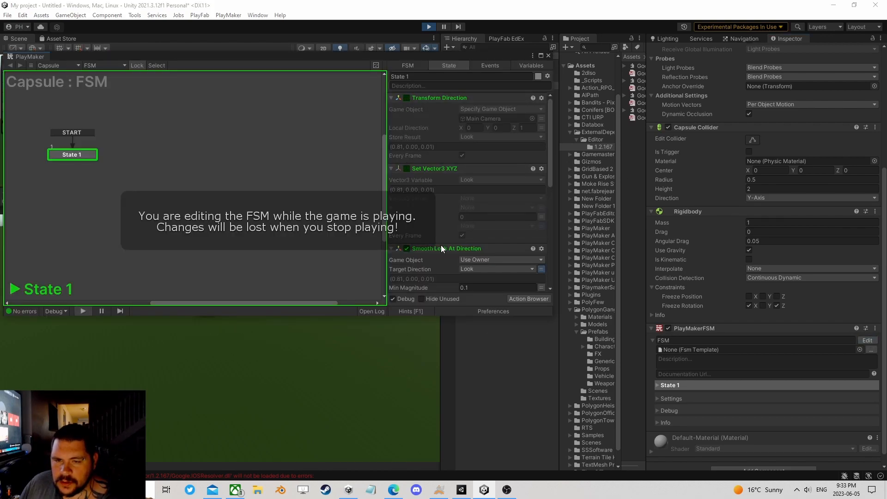
scroll(430, 227, "down", 3)
left_click(475, 242)
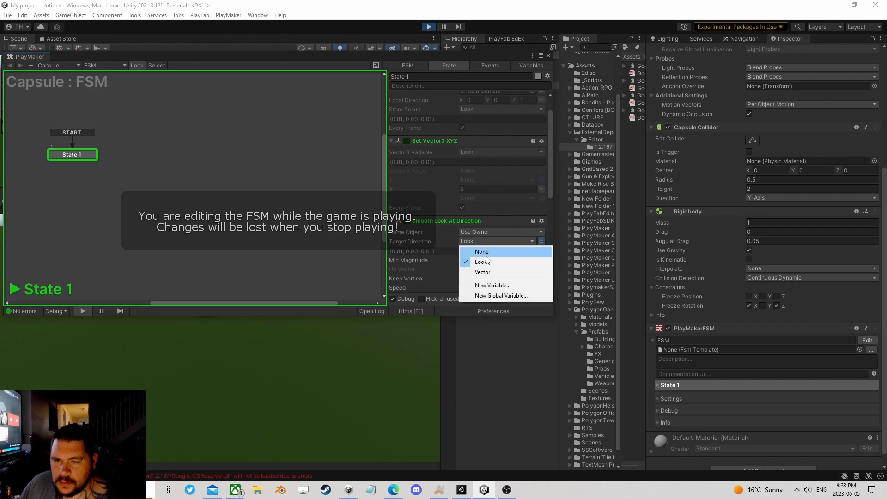
left_click(486, 272)
Step: Restart the capsule's PlayMakerFSM component to test the look direction, and stop playing the scene
left_click(667, 328)
left_click(667, 328)
left_click(549, 55)
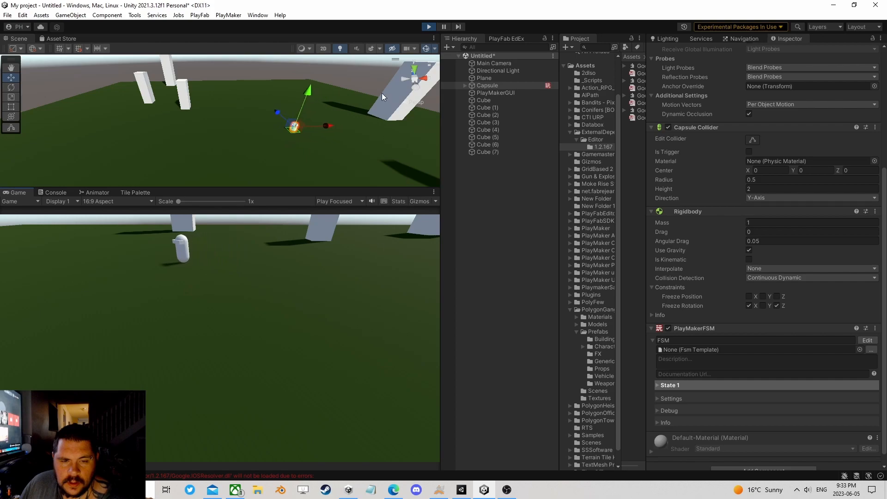
left_click(430, 27)
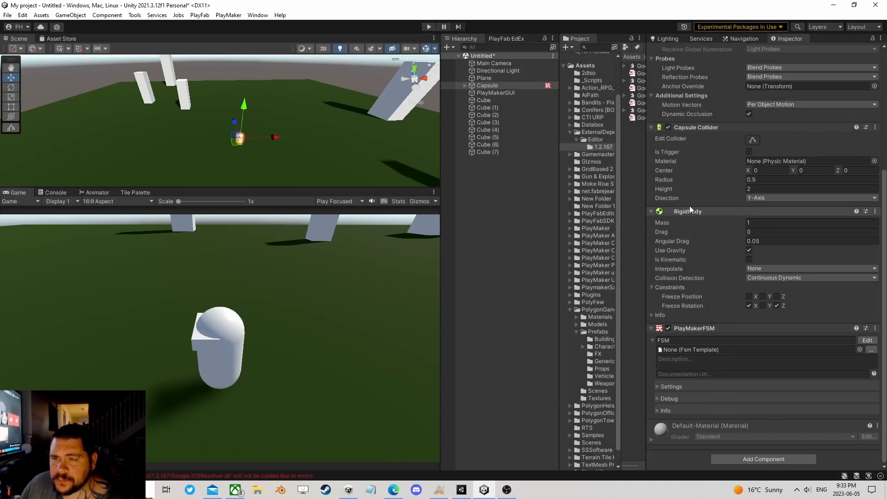
Step: Examine the State 1 actions in the capsule's FSM, and close the FSM editor
left_click(868, 340)
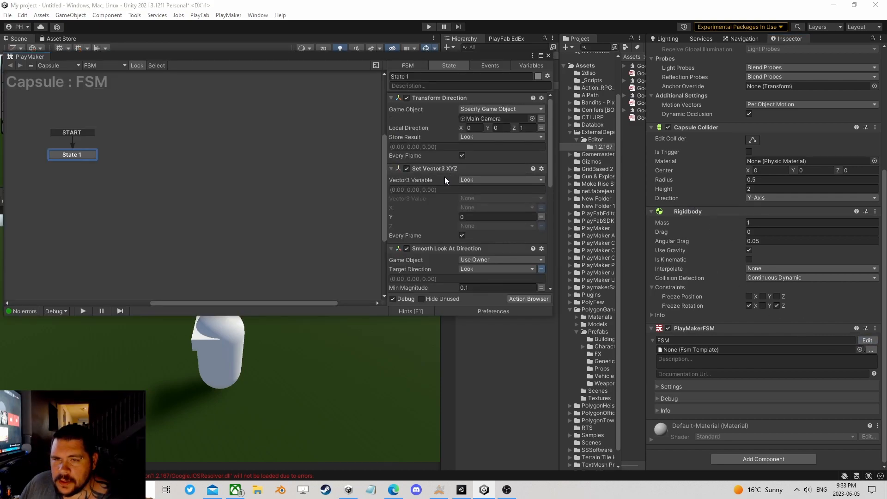
scroll(444, 177, "down", 2)
scroll(413, 196, "up", 4)
left_click(549, 56)
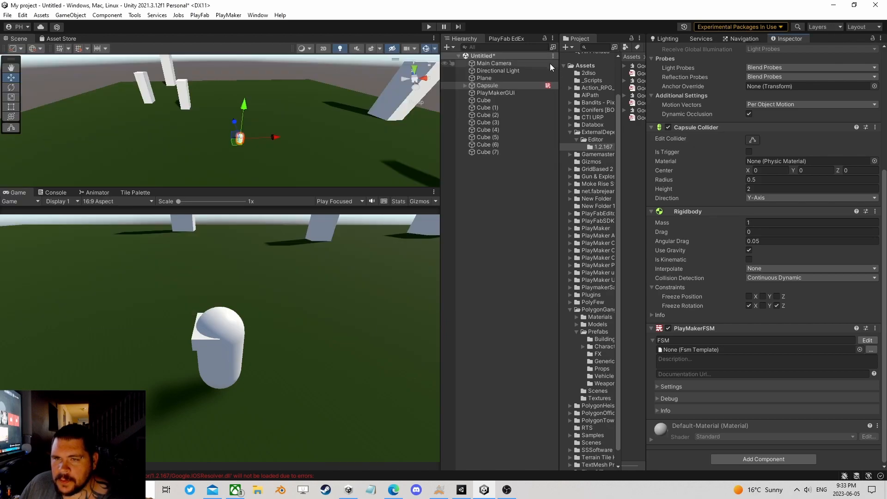
Step: Add a Cinemachine FreeLook camera and assign the Capsule as its Follow and Look At target
left_click(483, 191)
left_click(95, 15)
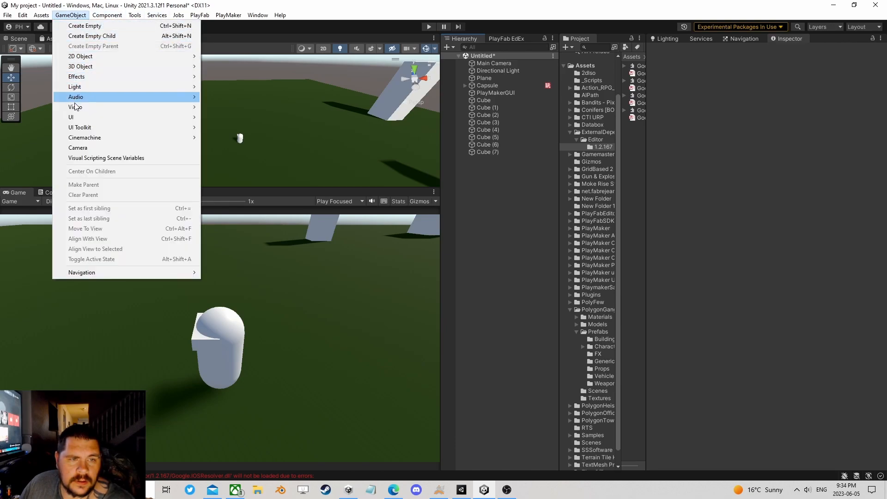
mouse_move(155, 137)
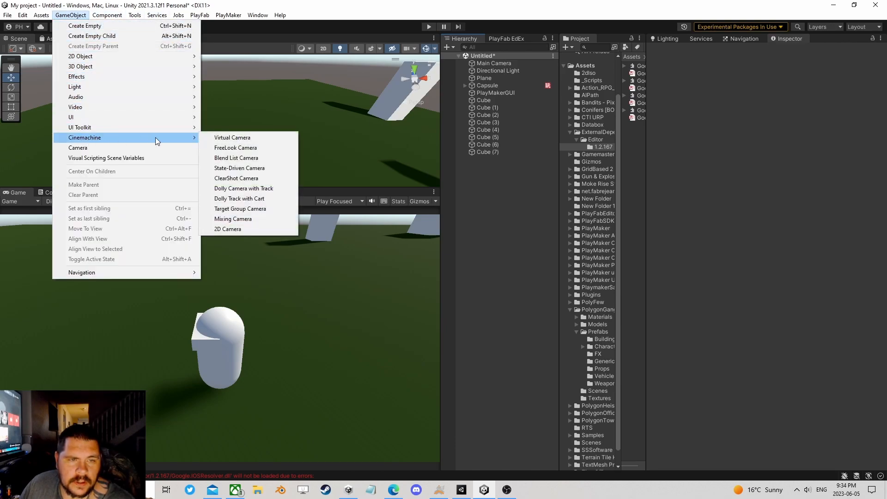
left_click(249, 148)
left_click(502, 189)
left_click(495, 160)
left_click_drag(495, 159, 787, 211)
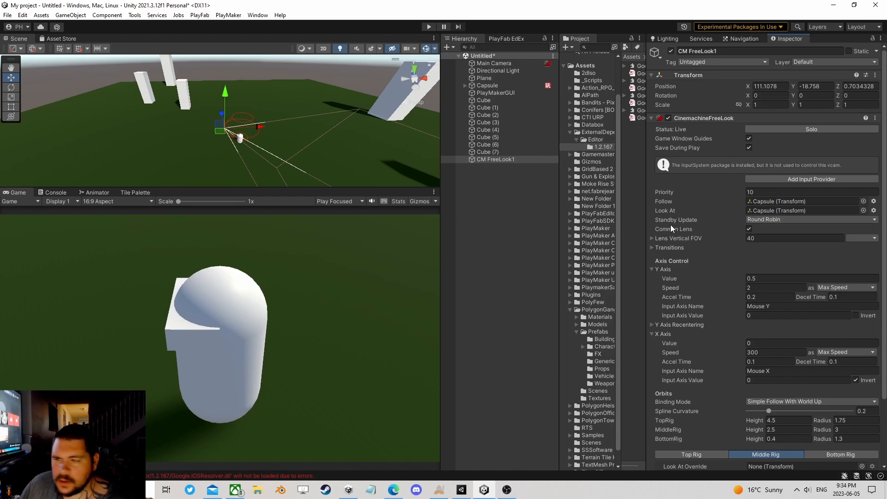
Step: Set the FreeLook camera's Vertical FOV to 70.78, and invert the Y axis input but not the X axis
left_click_drag(722, 240, 839, 243)
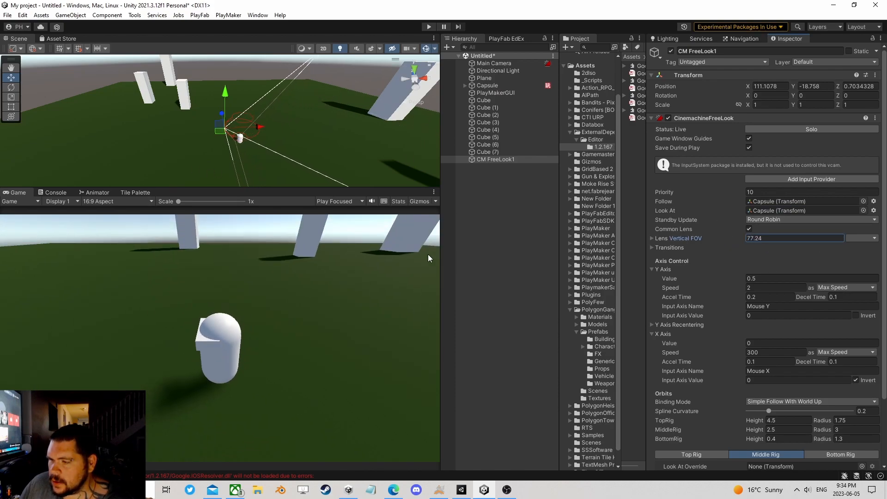
left_click_drag(291, 264, 361, 264)
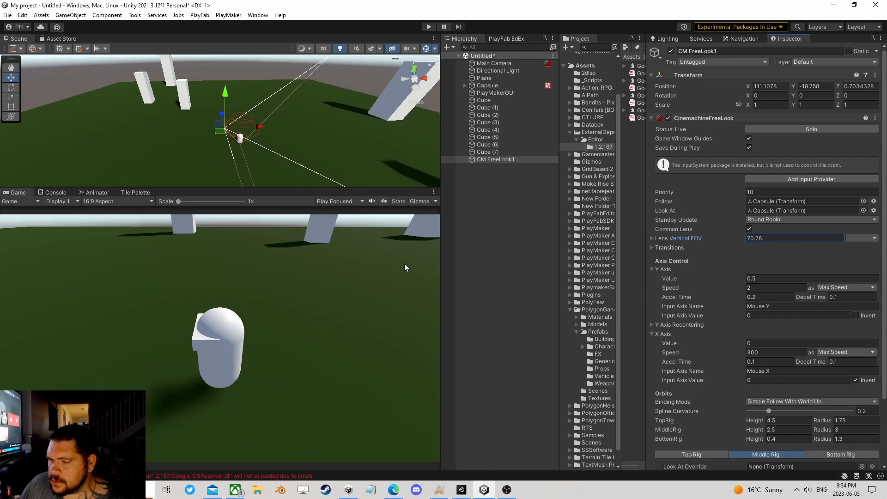
left_click(856, 315)
left_click(856, 380)
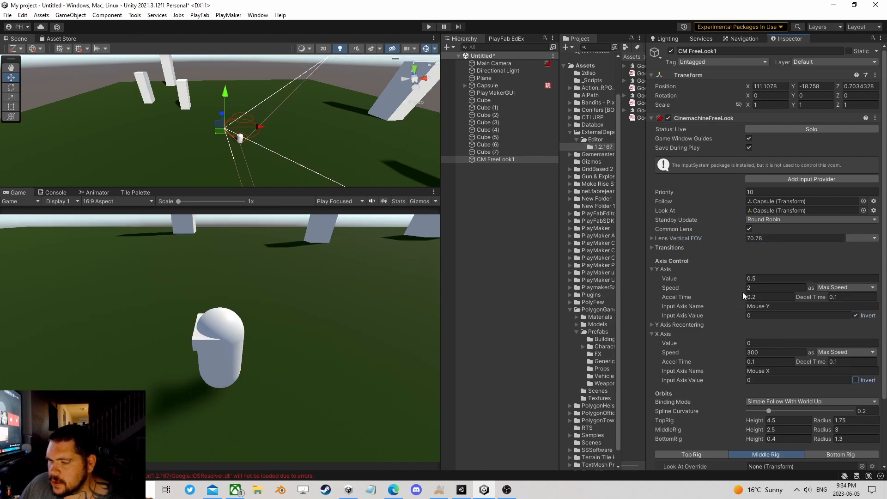
Step: Set the FreeLook camera's Y axis speed to 4 and its X axis speed to 500
left_click_drag(758, 289, 702, 281)
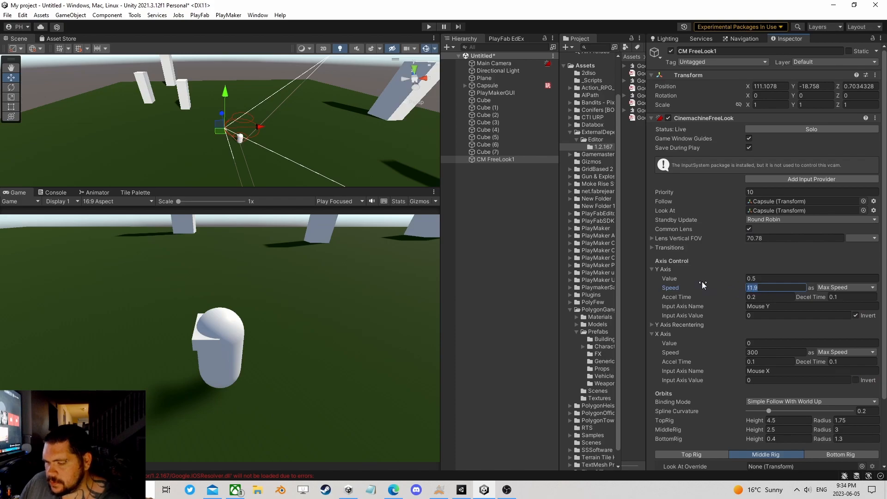
type("4")
left_click_drag(762, 352, 716, 349)
type("500")
Step: Set the Binding Mode of the FreeLook camera's orbits to World Space
scroll(734, 321, "down", 3)
scroll(732, 323, "down", 2)
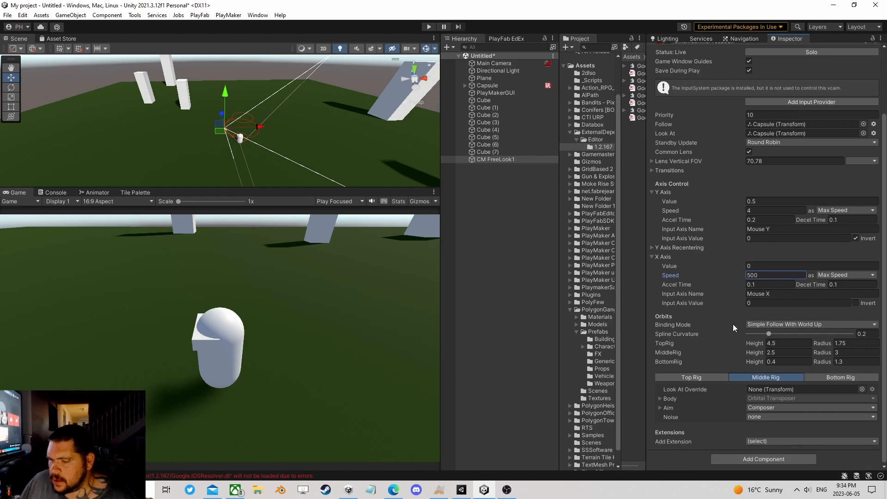
left_click(761, 324)
left_click(794, 376)
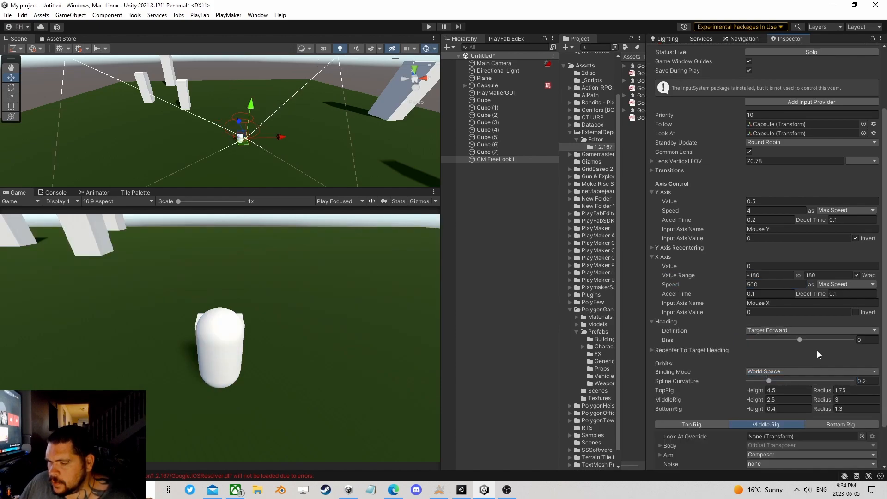
Step: Set the Body X, Y and Z Damping to 0 on the camera's middle, top and bottom rigs
scroll(815, 344, "down", 2)
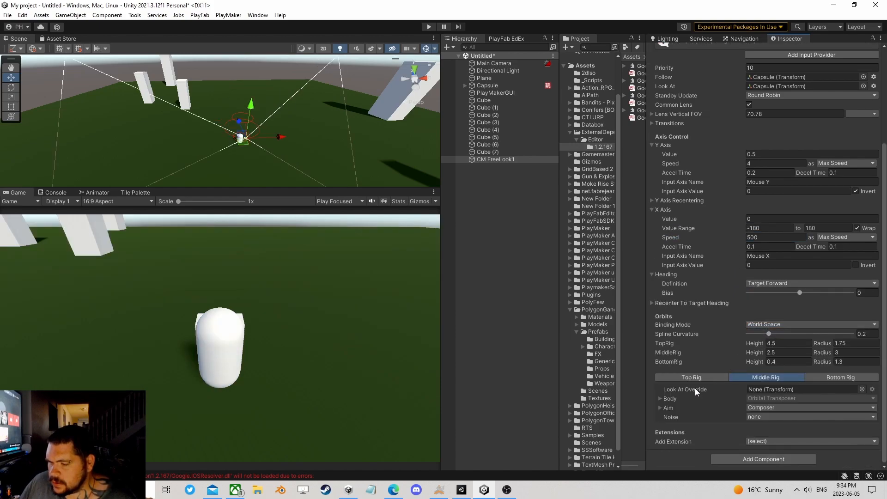
left_click(662, 399)
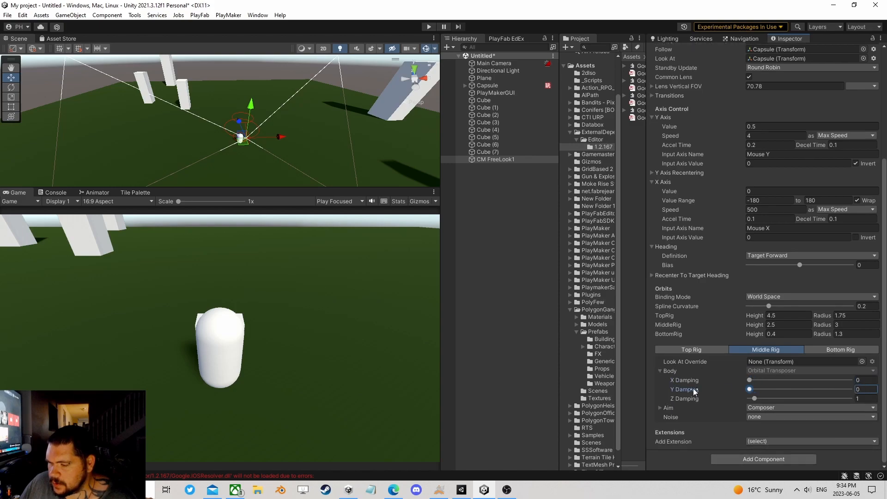
left_click(699, 350)
left_click(755, 390)
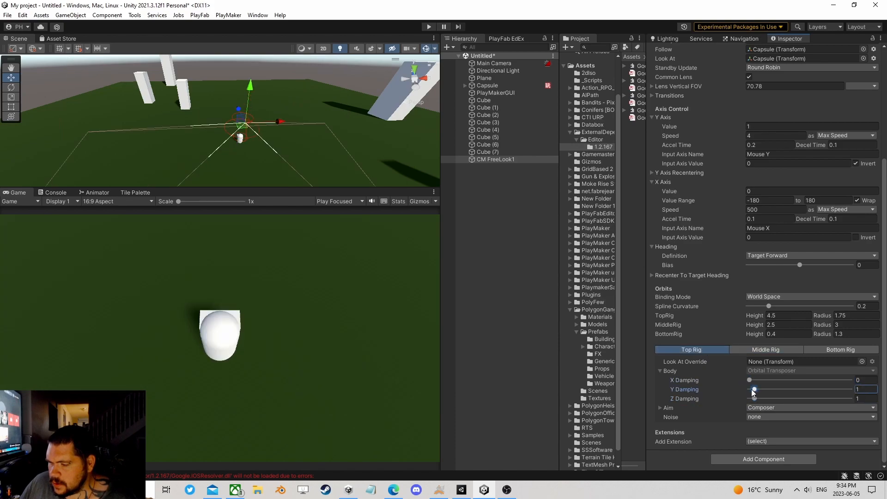
left_click_drag(754, 398, 732, 400)
left_click(827, 349)
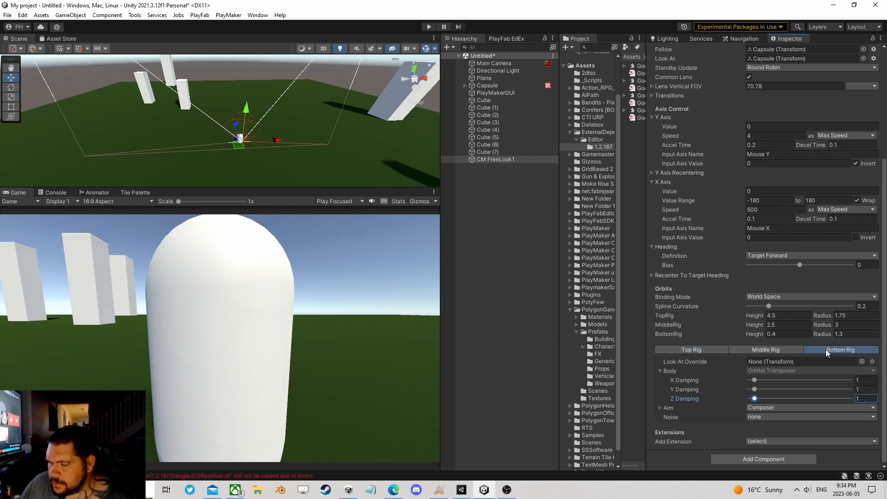
left_click_drag(754, 399, 741, 401)
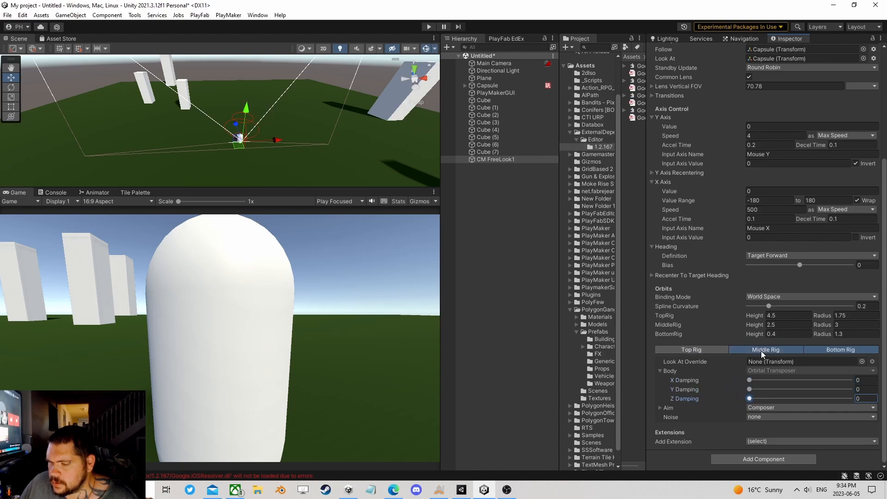
Step: Enlarge the camera orbits, setting the radius to 2.96 for TopRig, 4.78 for MiddleRig and 2.26 for BottomRig
left_click(761, 351)
mouse_move(817, 323)
left_mouse_down()
mouse_move(832, 326)
mouse_move(829, 315)
mouse_move(842, 328)
mouse_move(834, 329)
left_mouse_up()
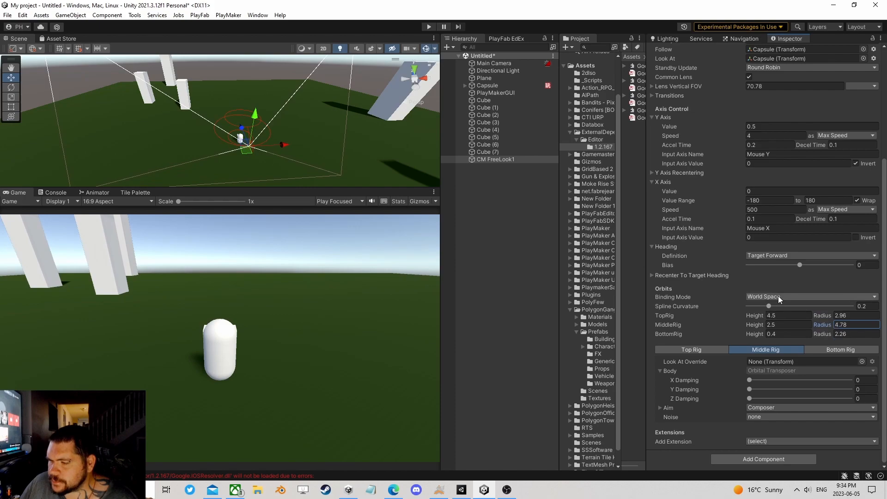
Step: Review the FreeLook camera settings and play the scene to test the camera orbiting the capsule
scroll(721, 266, "up", 5)
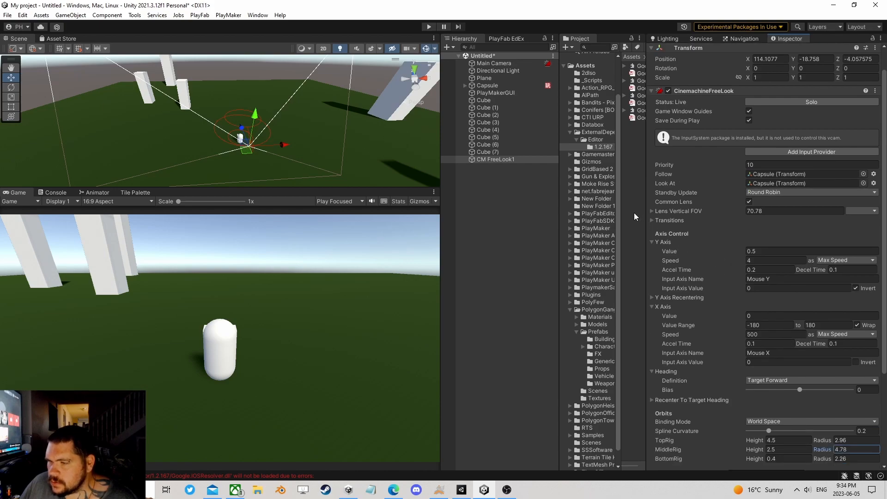
scroll(678, 354, "down", 5)
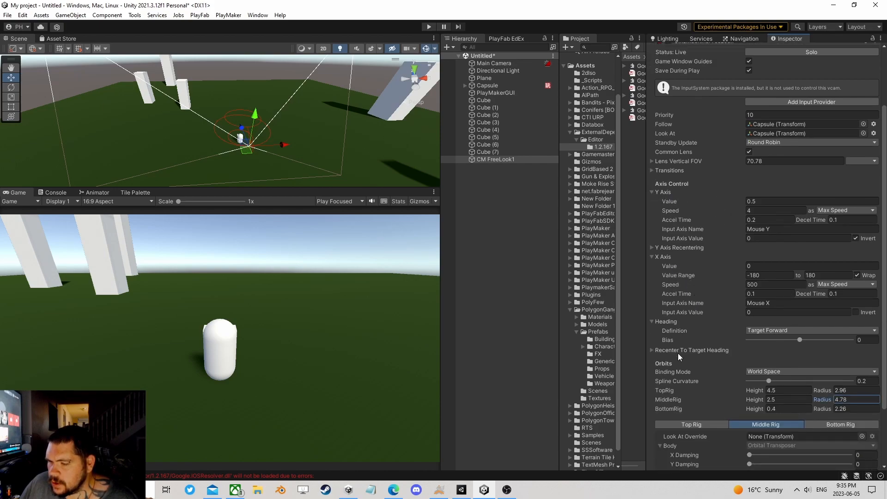
left_click(429, 27)
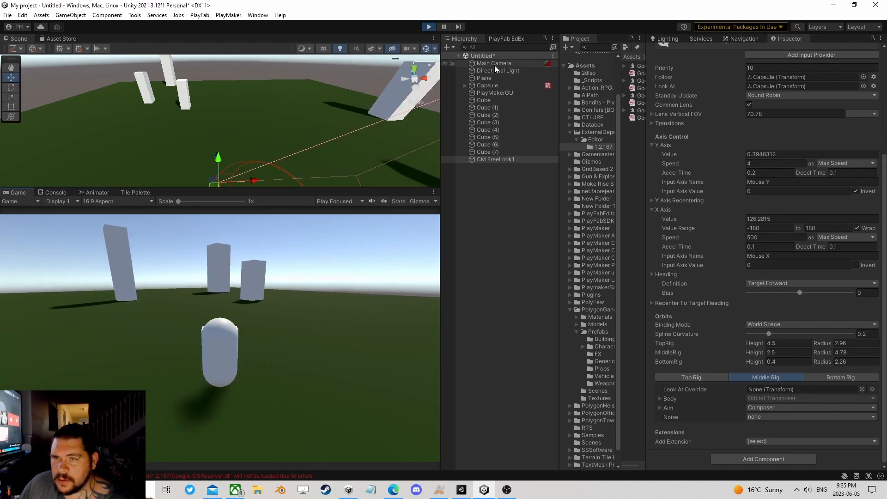
Step: Try the Interpolate option on the capsule's Rigidbody while moving it in play, and set it back to None
scroll(722, 208, "up", 5)
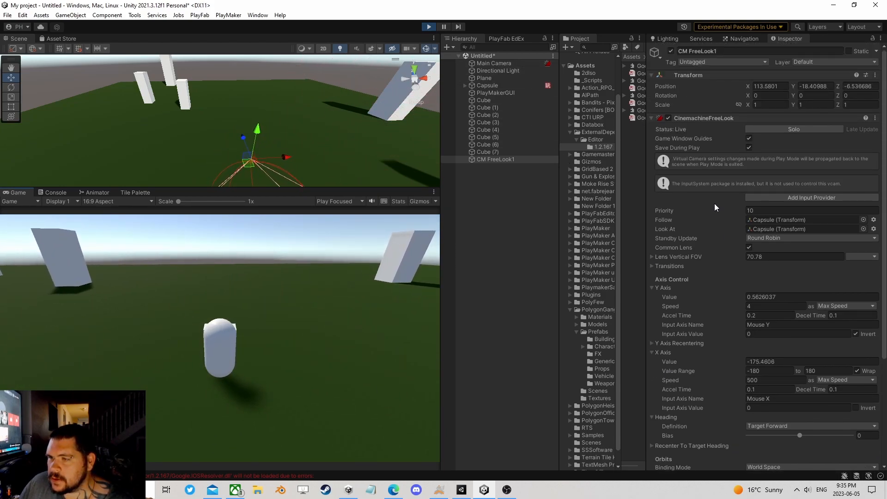
left_click(496, 88)
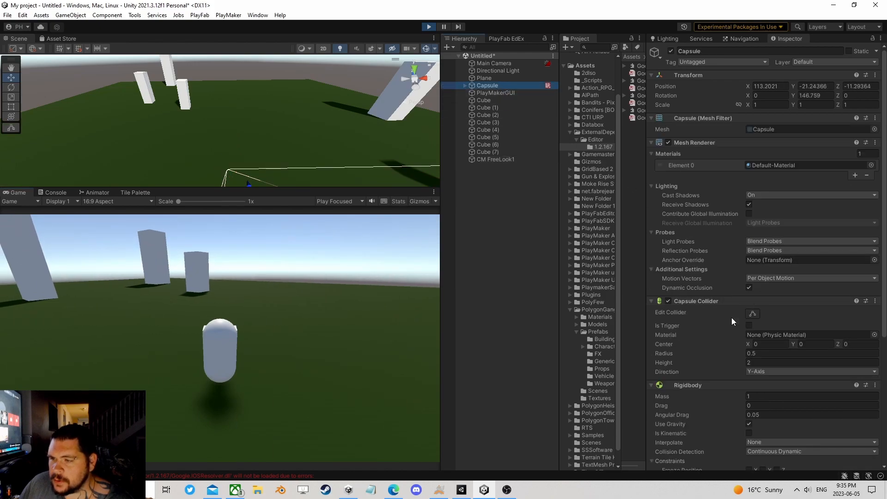
scroll(724, 306, "down", 5)
left_click(761, 343)
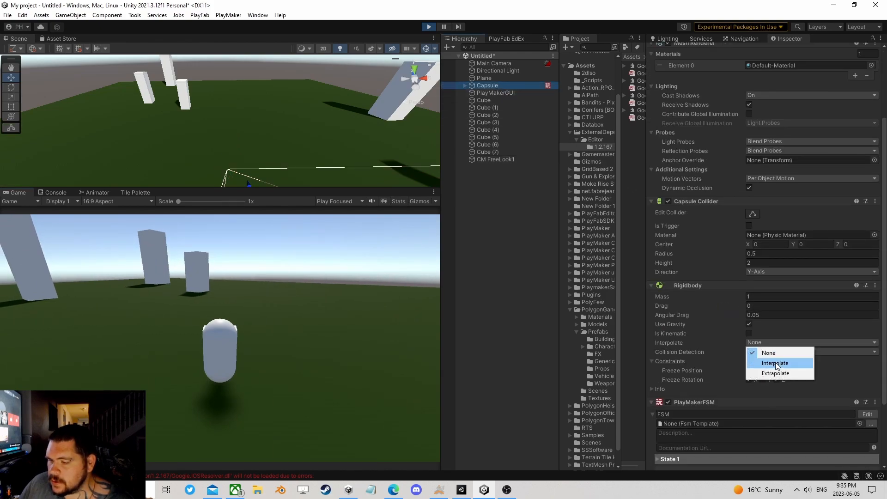
left_click(776, 363)
left_click(321, 321)
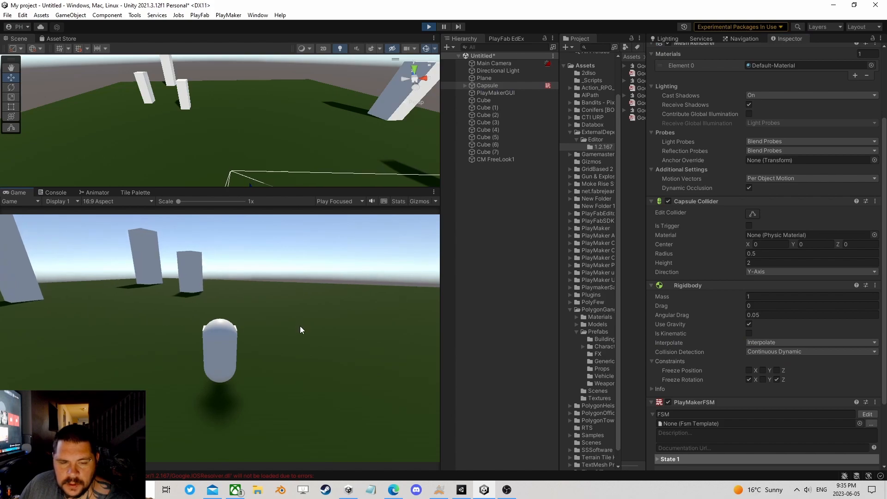
key("w")
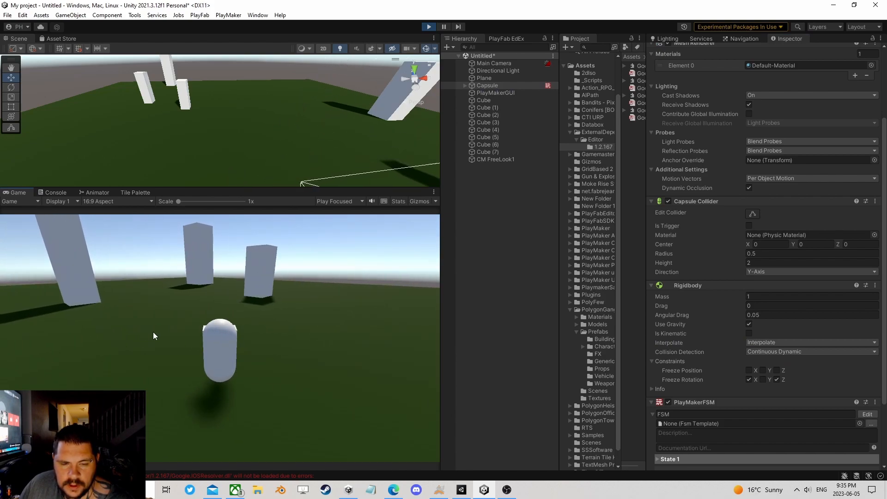
left_click(787, 342)
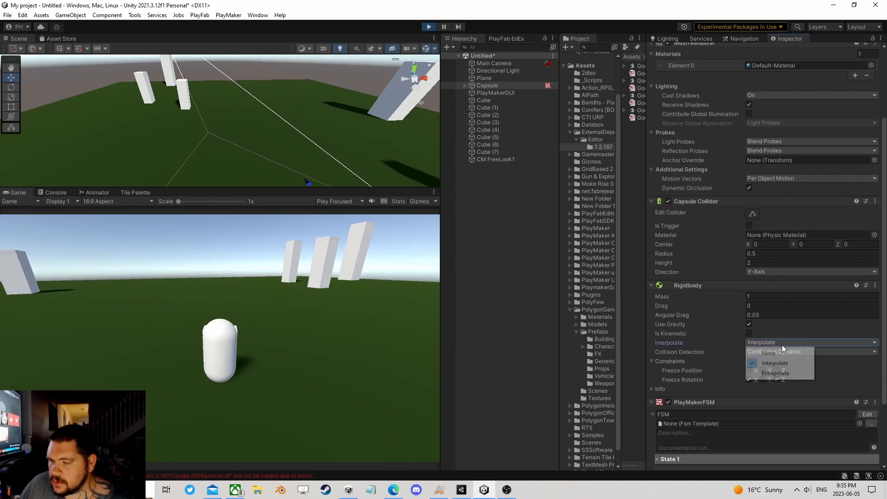
left_click(765, 353)
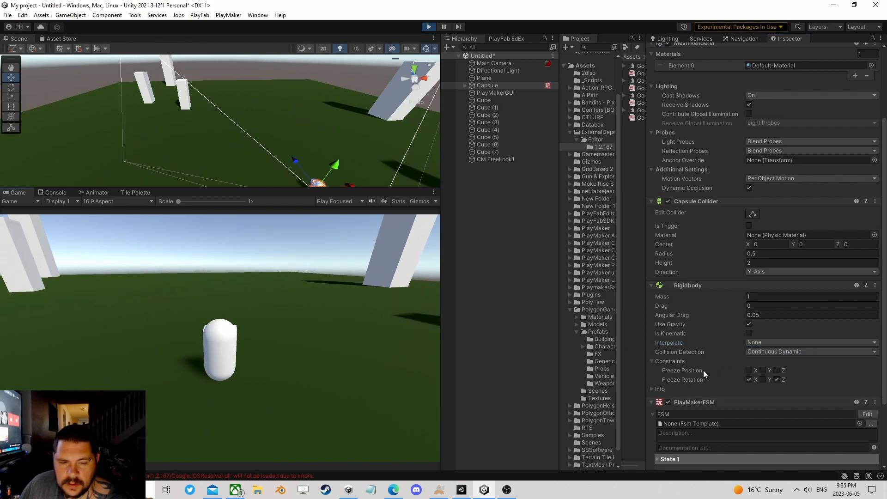
Step: Set the Main Camera's CinemachineBrain Update Method and Blend Update Method to Fixed Update, test moving the capsule, and stop playing
left_click(497, 63)
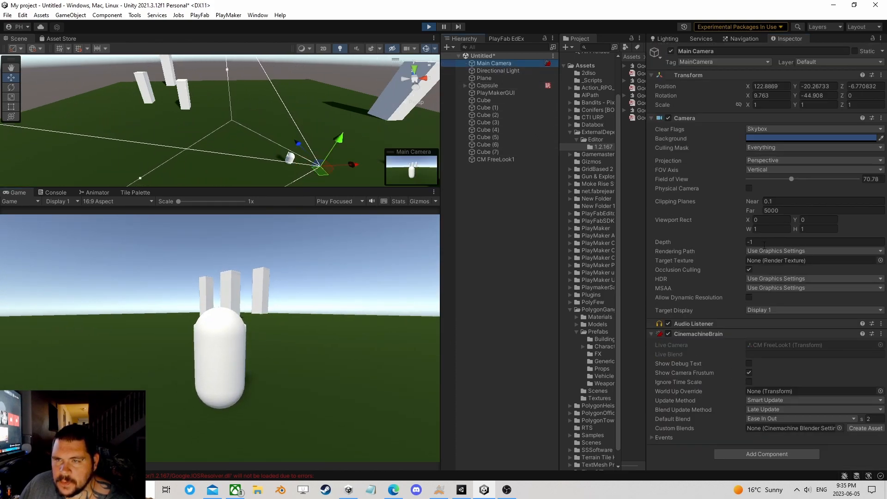
left_click(765, 401)
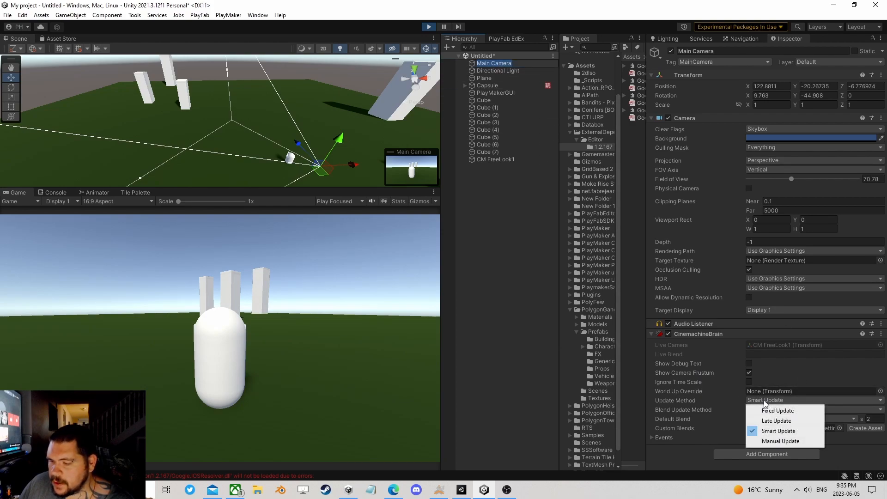
left_click(776, 411)
left_click(776, 410)
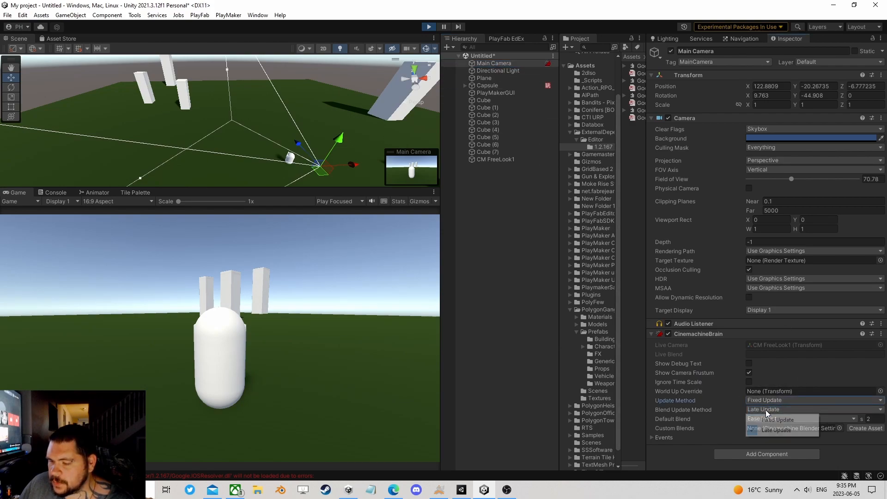
left_click(777, 427)
key("w")
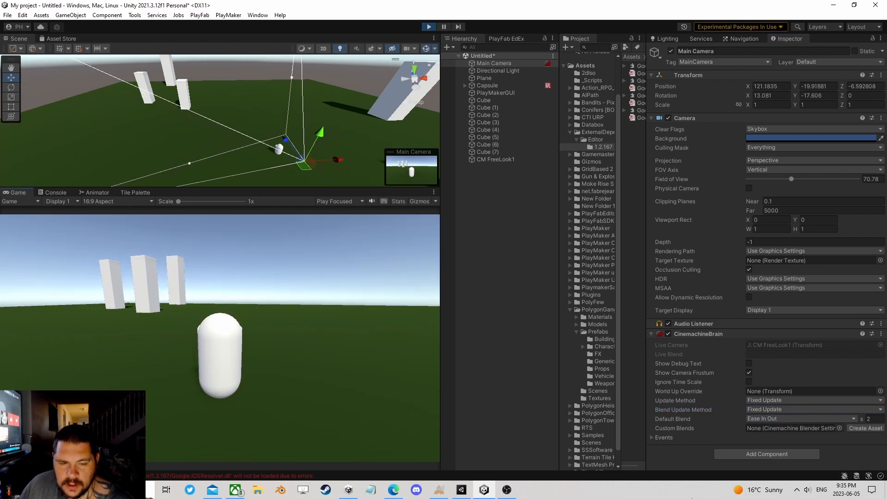
key("w")
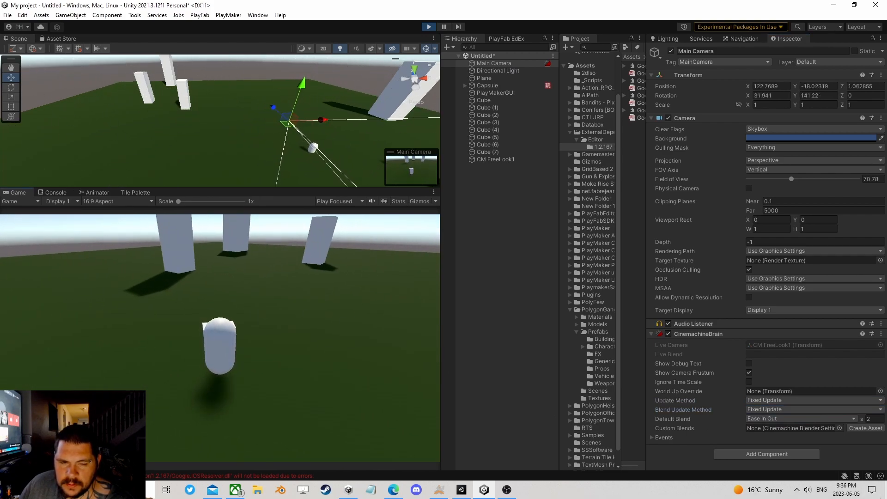
key("w")
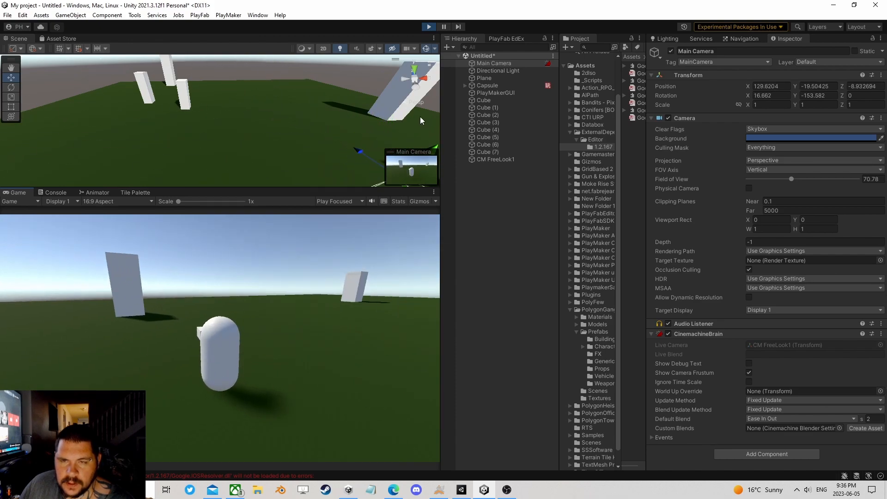
left_click(428, 26)
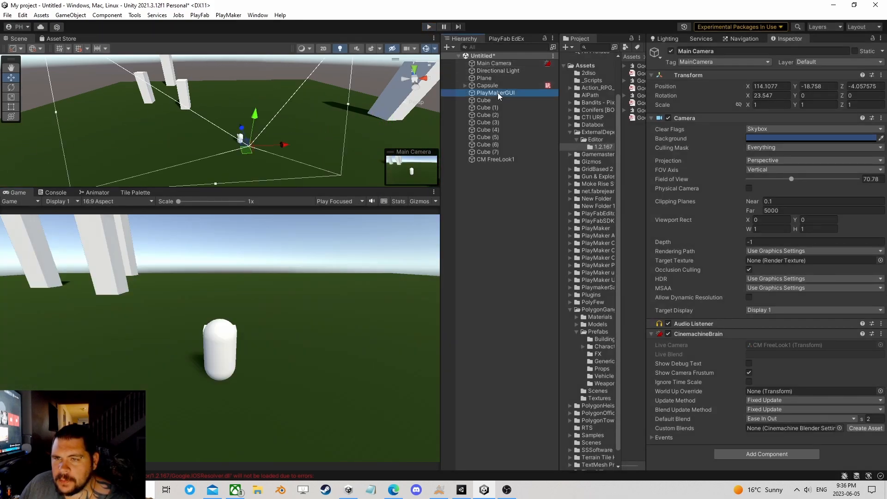
Step: Open the capsule's FSM in the PlayMaker editor and check the Main Camera object used by its Transform Direction action
left_click(498, 86)
scroll(809, 277, "down", 5)
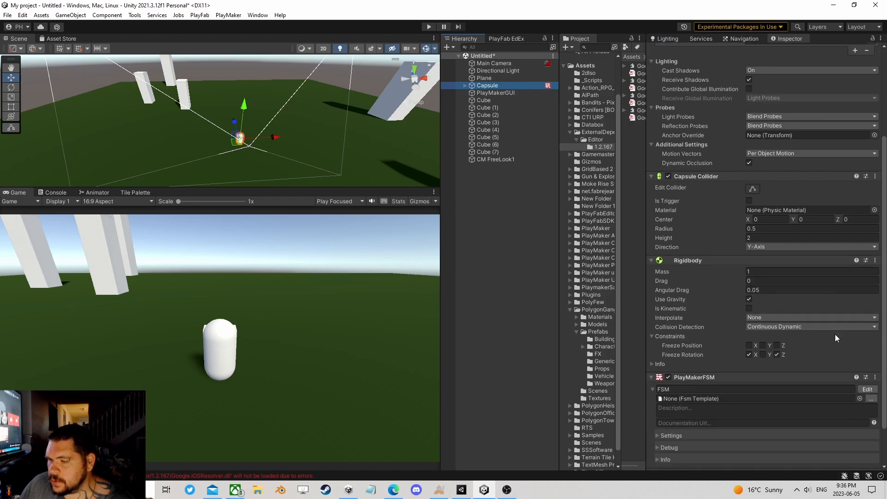
scroll(836, 333, "down", 3)
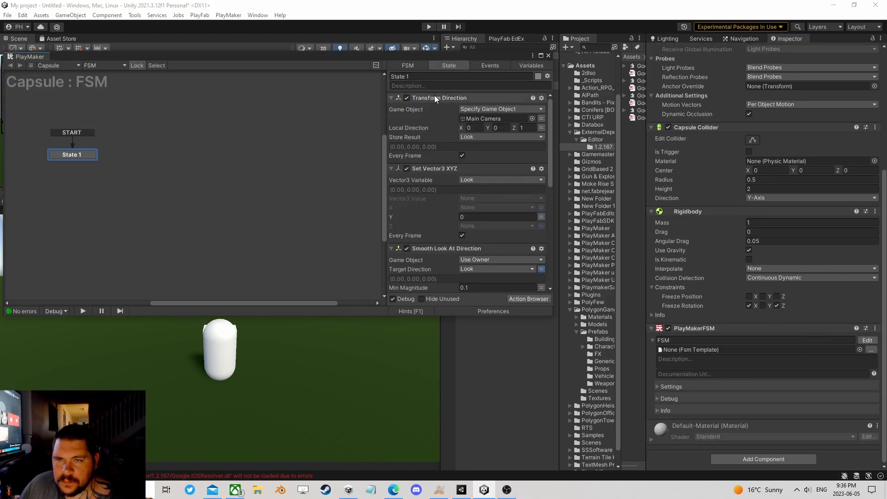
left_click_drag(479, 55, 216, 87)
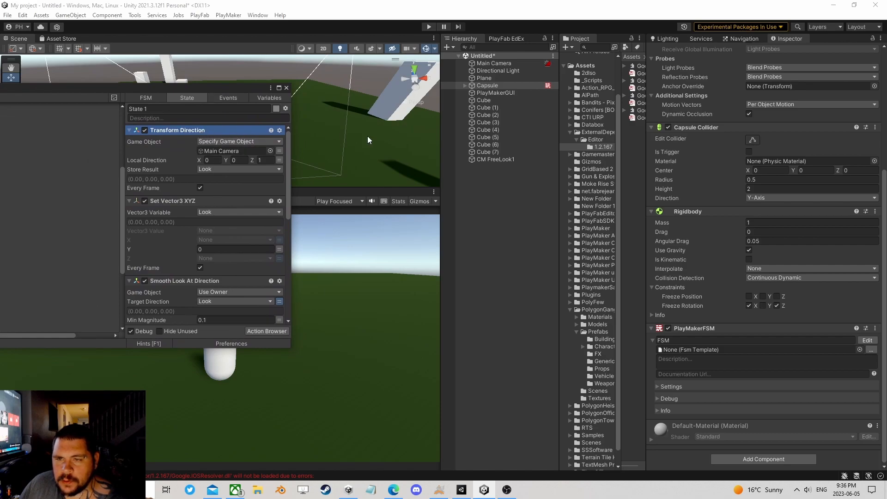
left_click(489, 63)
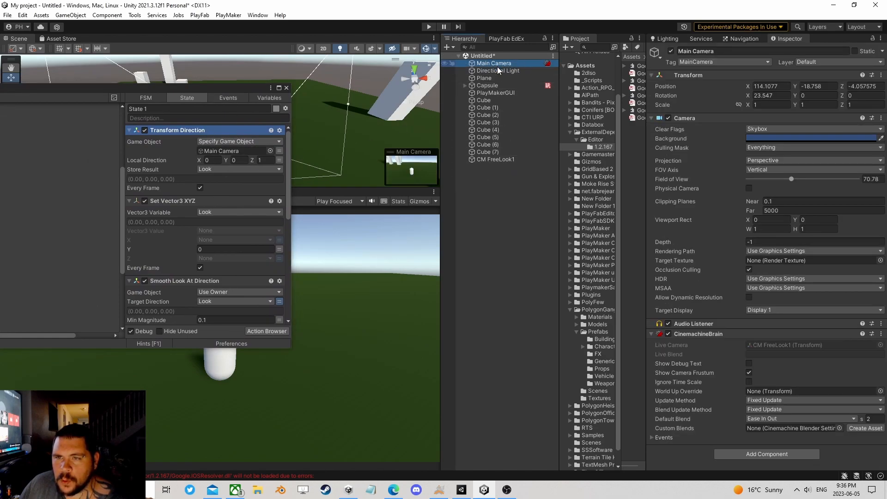
left_click_drag(190, 91, 201, 139)
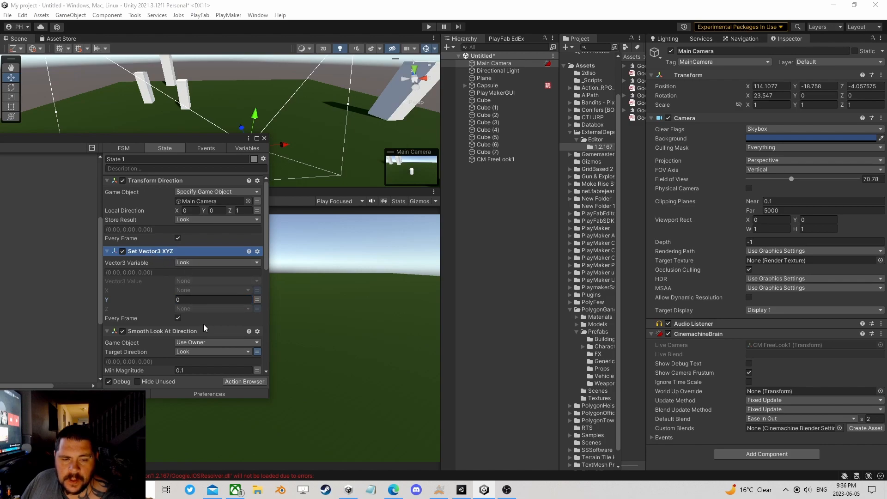
Step: Review State 1's actions, set the Target Direction of Smooth Look At Direction to the Vector variable, and close the FSM editor
scroll(199, 333, "down", 2)
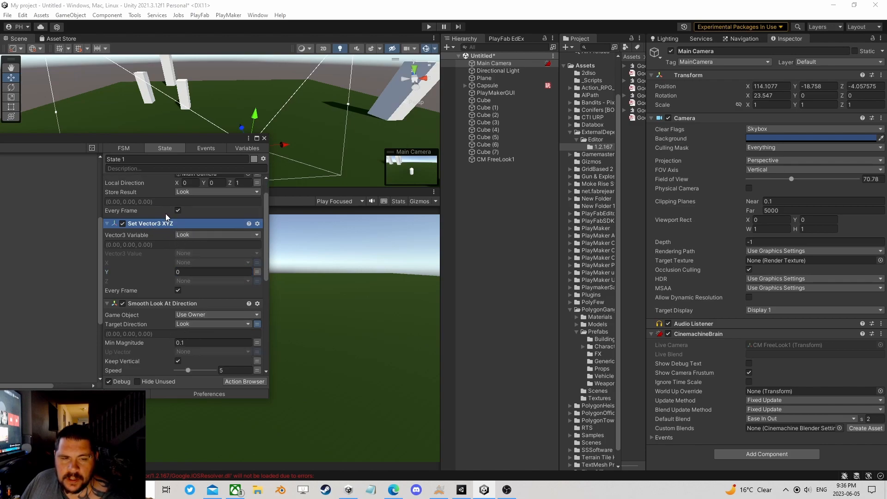
scroll(157, 231, "up", 2)
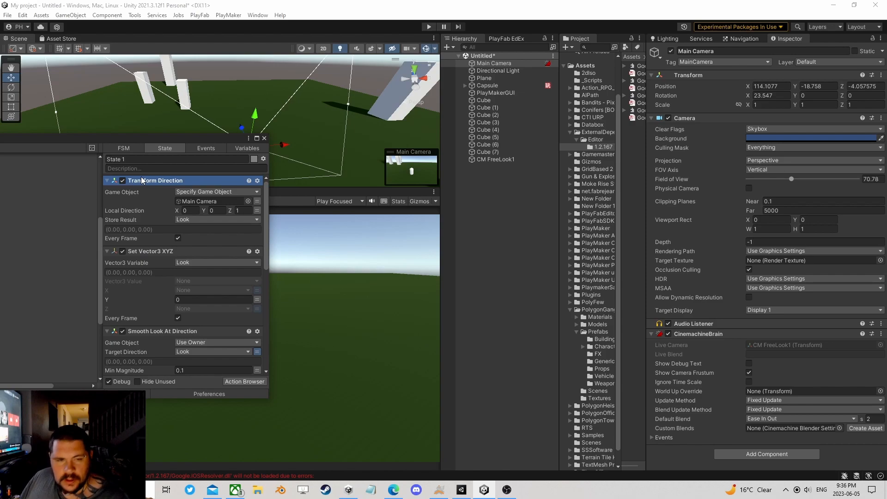
scroll(141, 179, "down", 10)
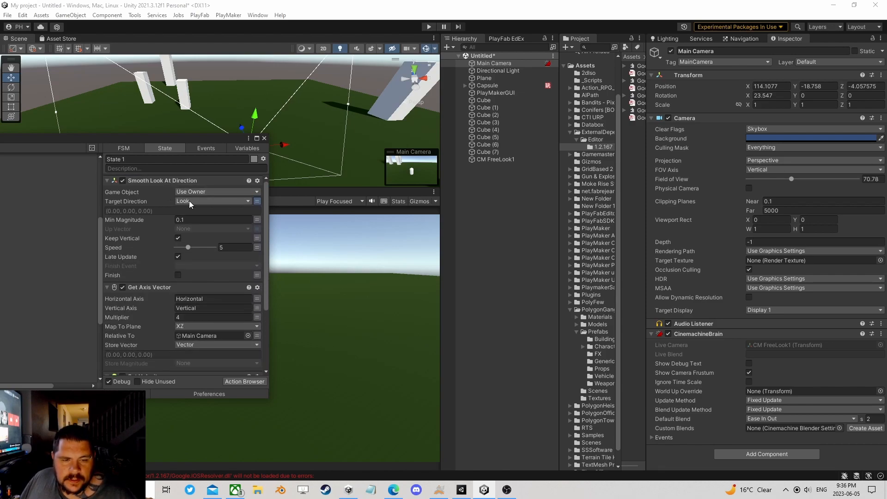
scroll(145, 289, "down", 2)
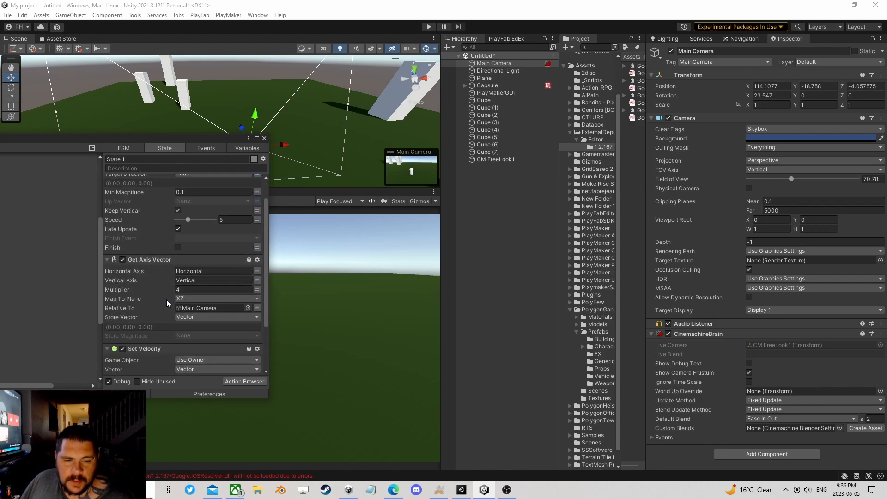
scroll(187, 304, "down", 4)
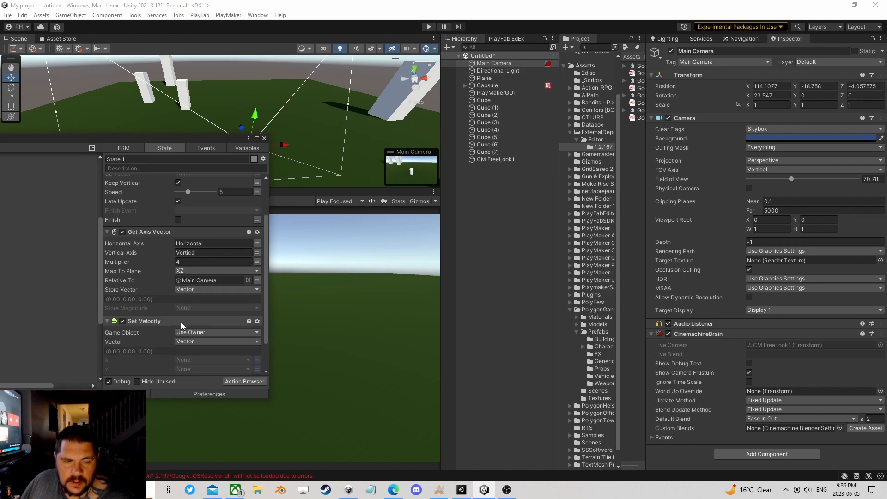
scroll(177, 320, "up", 6)
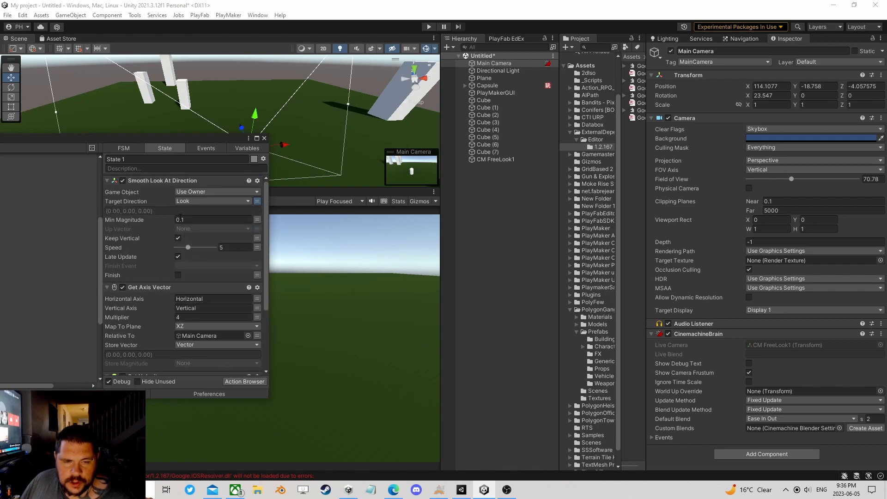
left_click(181, 203)
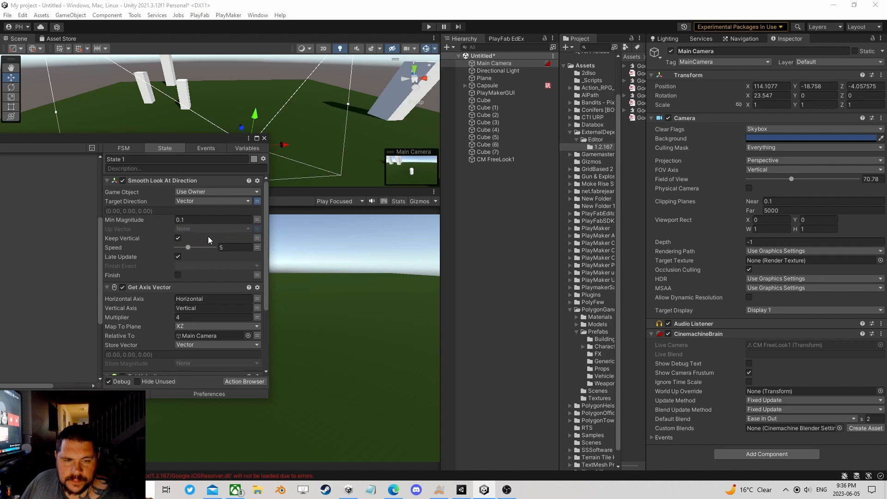
scroll(192, 254, "down", 7)
scroll(198, 251, "up", 7)
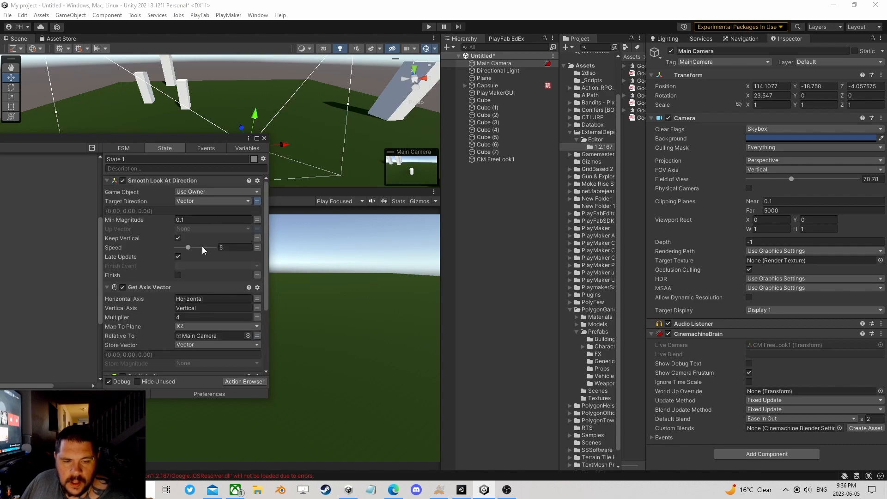
left_click(265, 138)
Step: Play the scene and set the Main Camera's CinemachineBrain Update Method to Smart Update and Blend Update Method to Late Update
left_click(429, 26)
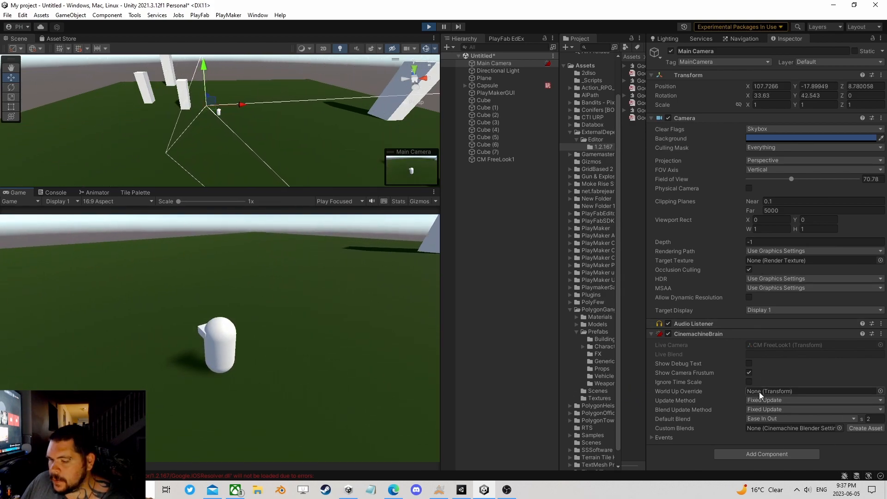
left_click(761, 401)
left_click(786, 433)
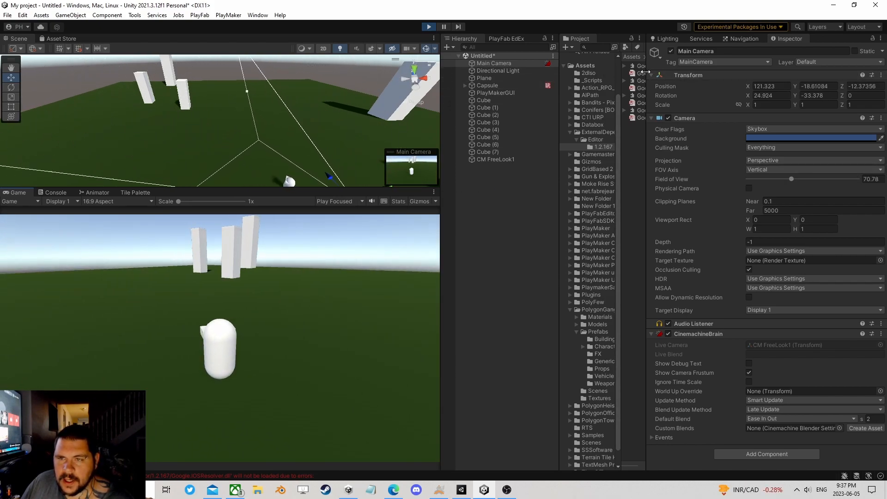
Step: Review the capsule's Rigidbody settings and test its turning by moving it repeatedly from side to side in the running scene
left_click(508, 78)
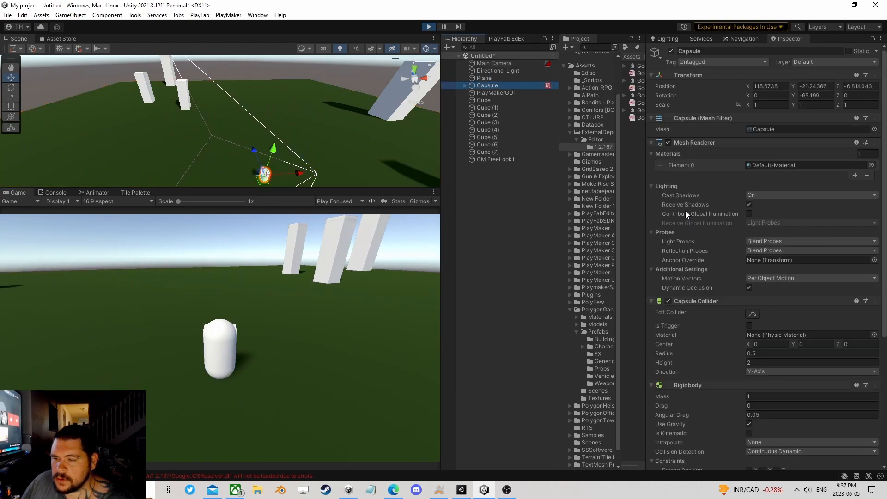
scroll(735, 283, "down", 8)
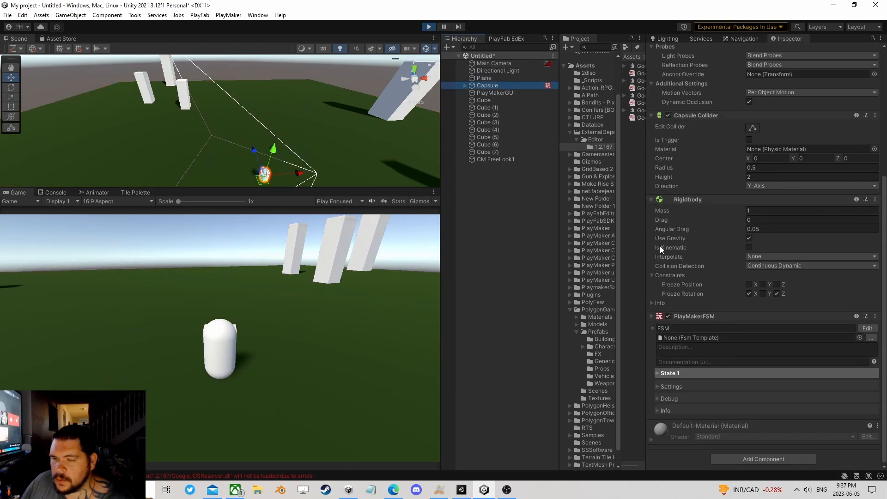
left_click(342, 310)
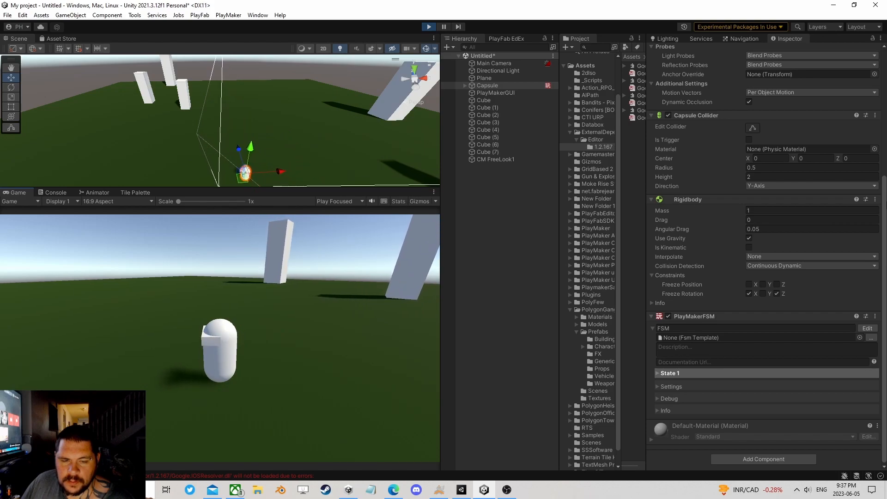
key("a")
key("d")
key("a")
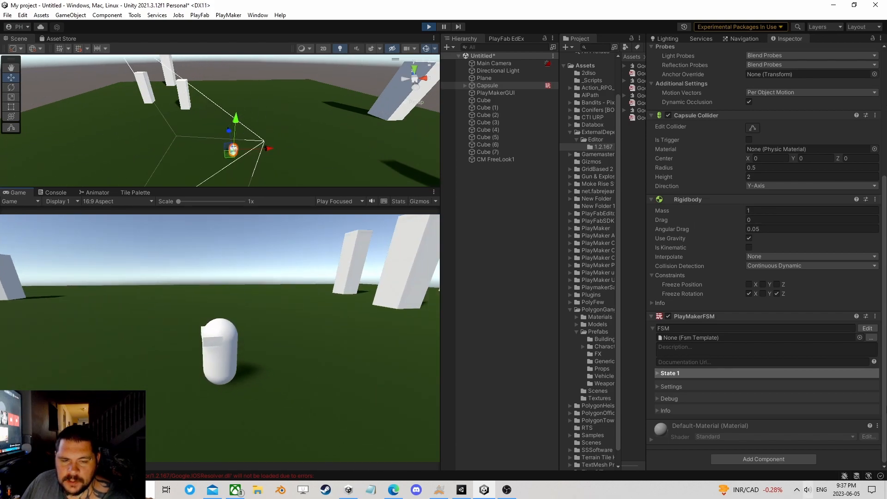
key("d")
key("a")
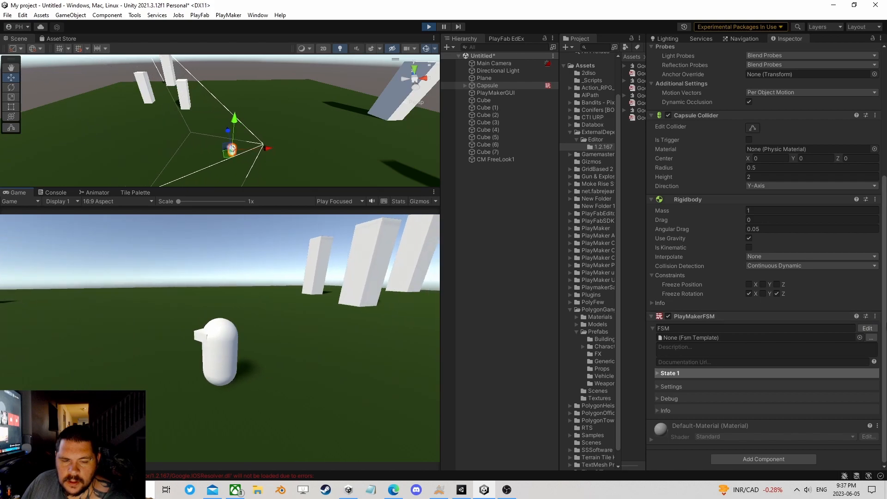
key("d")
key("a")
key("d")
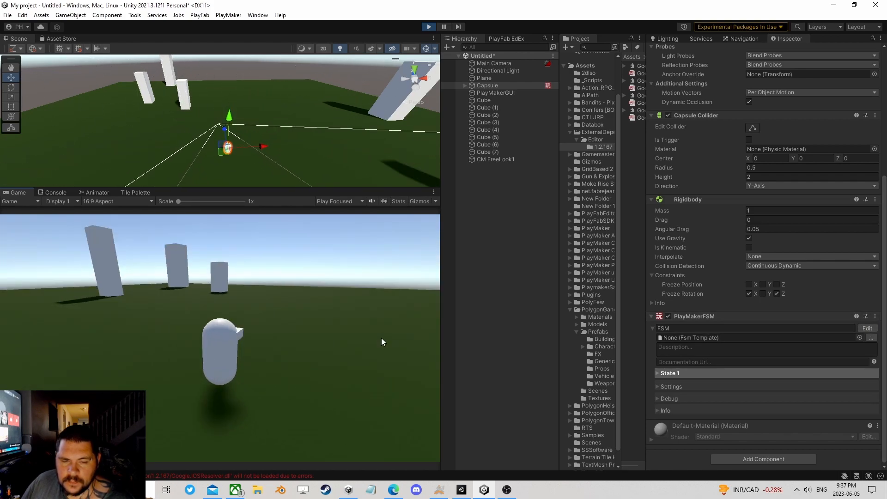
Step: Move the capsule sideways and forward in the running scene to check its turning and the camera's follow motion
key("a")
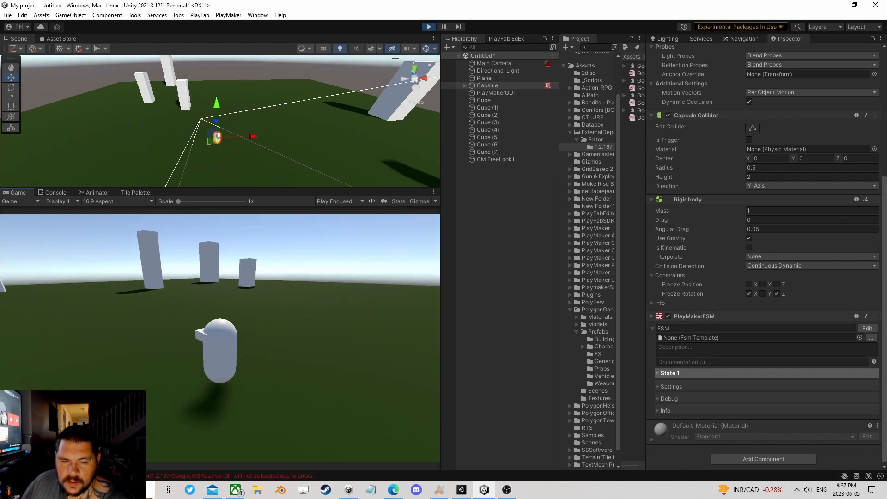
key("d")
key("a")
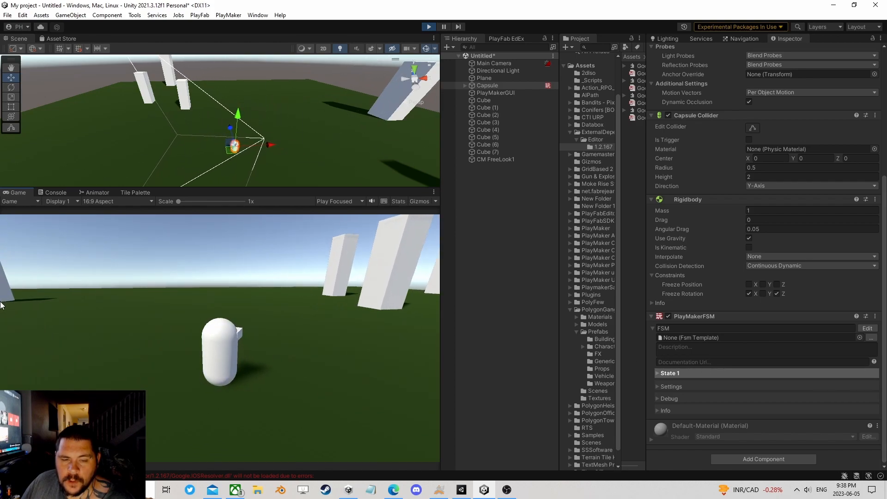
key("a")
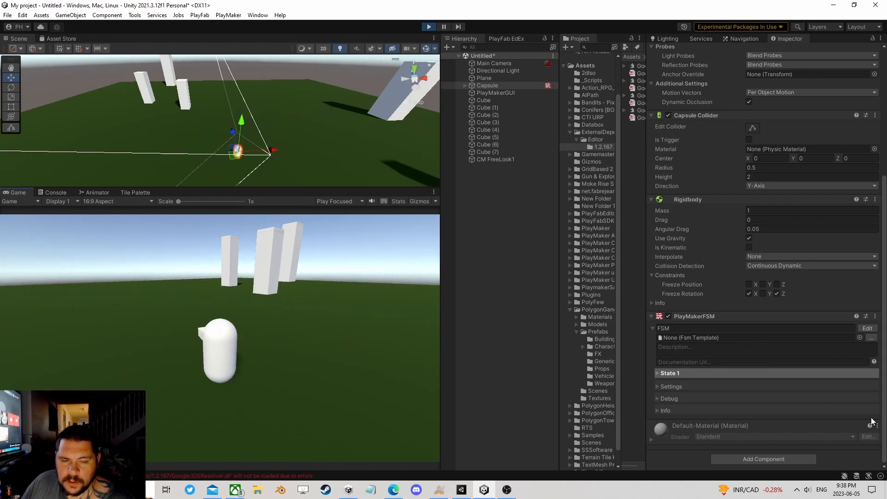
key("w")
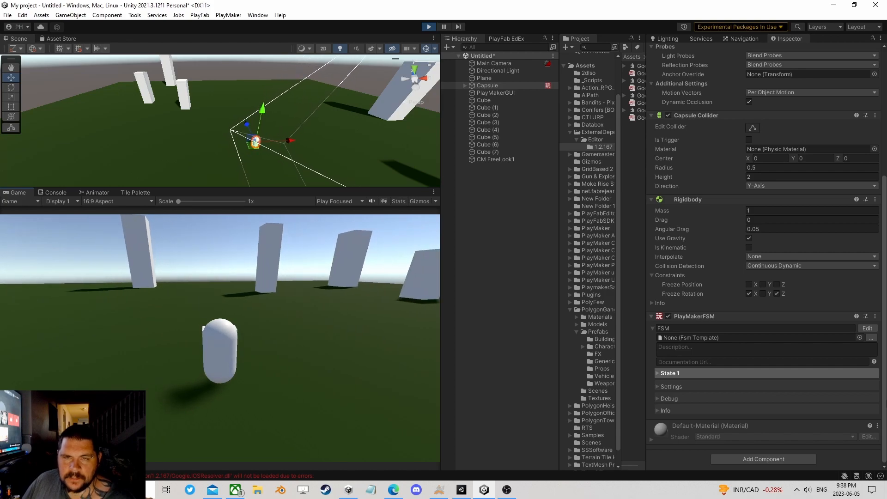
key("w")
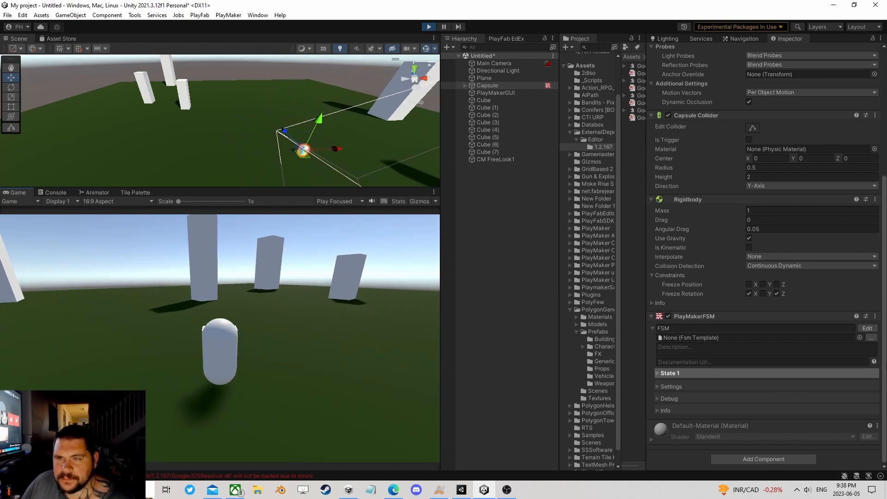
Step: Open the capsule's FSM, review the Get Axis Vector and Set Velocity actions of State 1, and move the editor clear of the game view
left_click(503, 84)
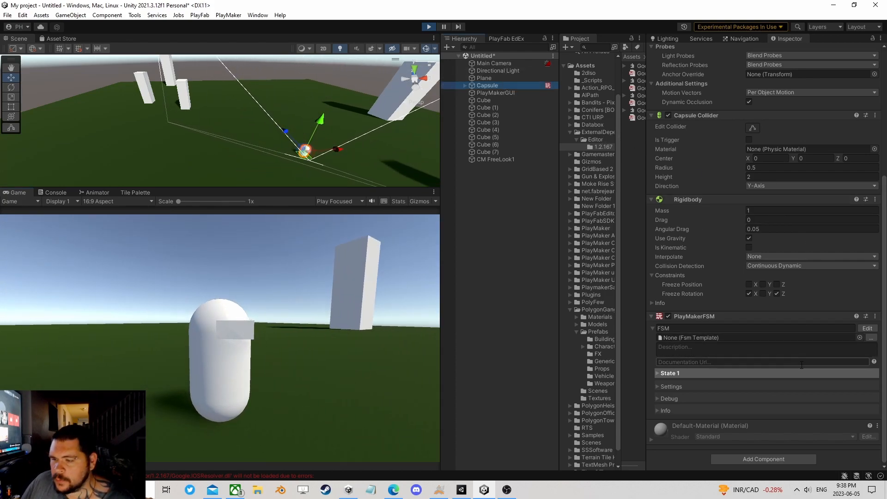
left_click(869, 330)
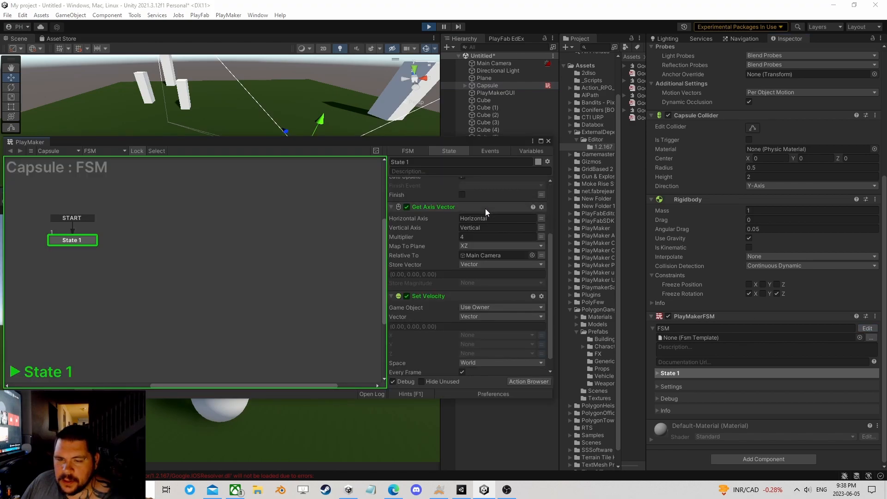
scroll(478, 312, "down", 1)
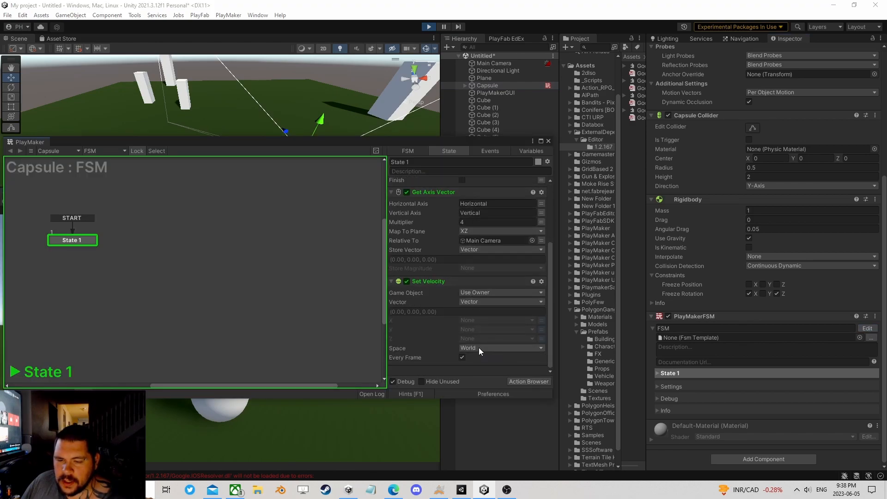
left_click_drag(493, 143, 308, 175)
left_click_drag(324, 79, 885, 121)
left_click(390, 318)
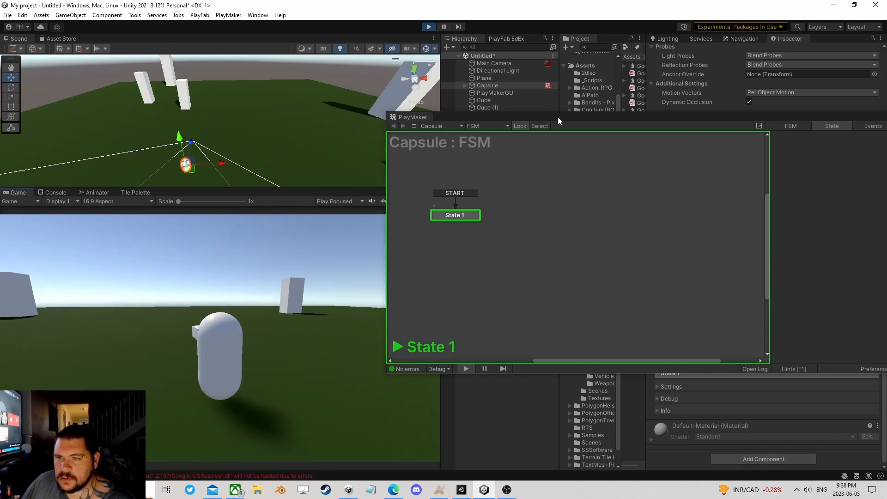
Step: Set Relative To in State 1's Get Axis Vector action to the Main Camera and close the FSM editor
left_click_drag(559, 118, 151, 88)
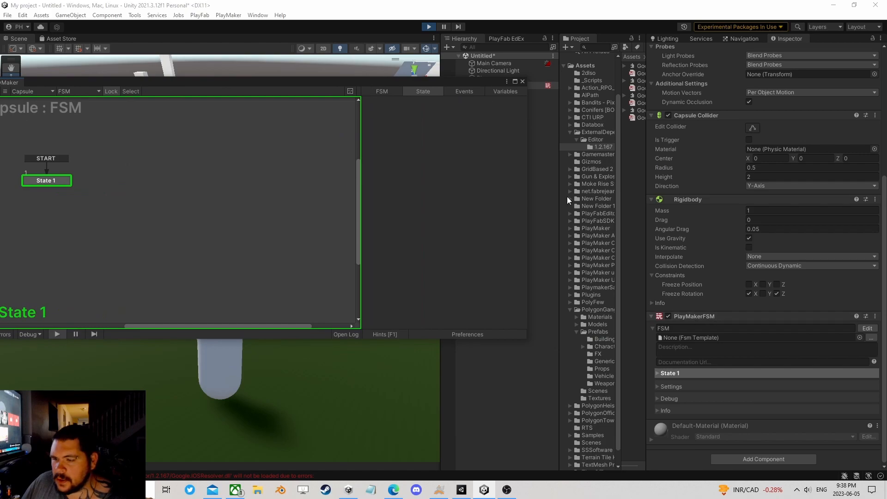
left_click_drag(484, 84, 573, 139)
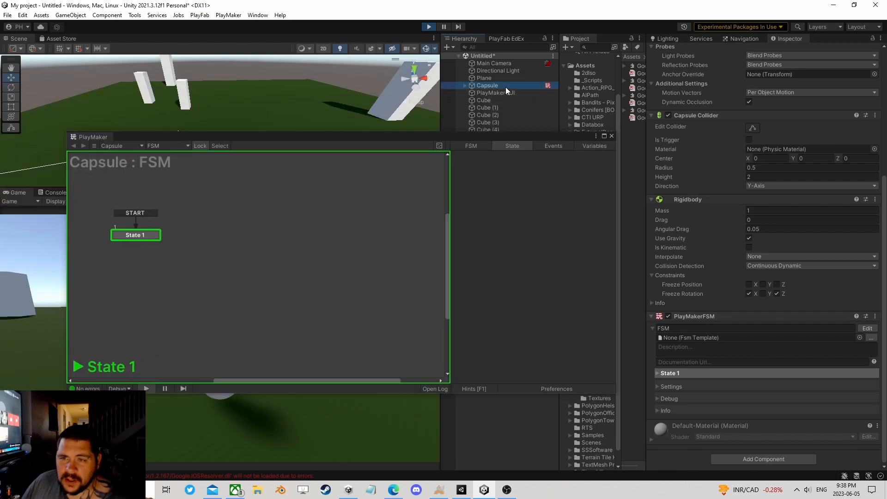
left_click(143, 235)
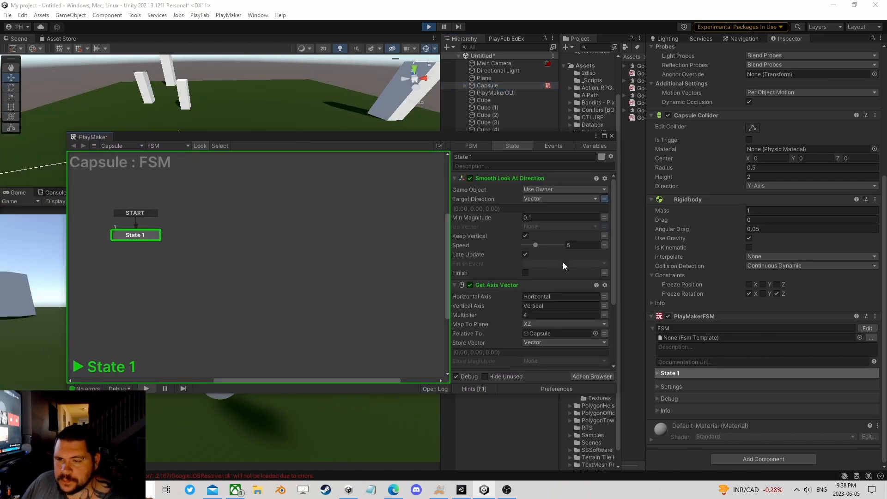
scroll(563, 263, "down", 4)
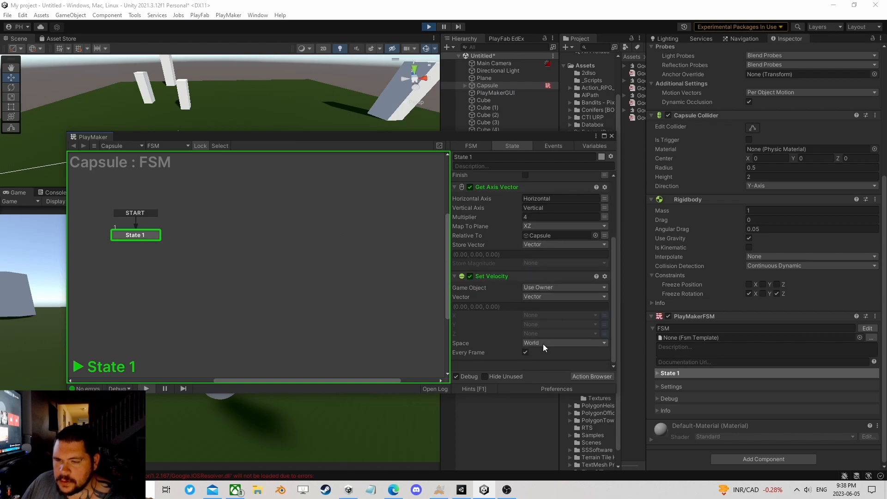
left_click_drag(523, 134, 456, 59)
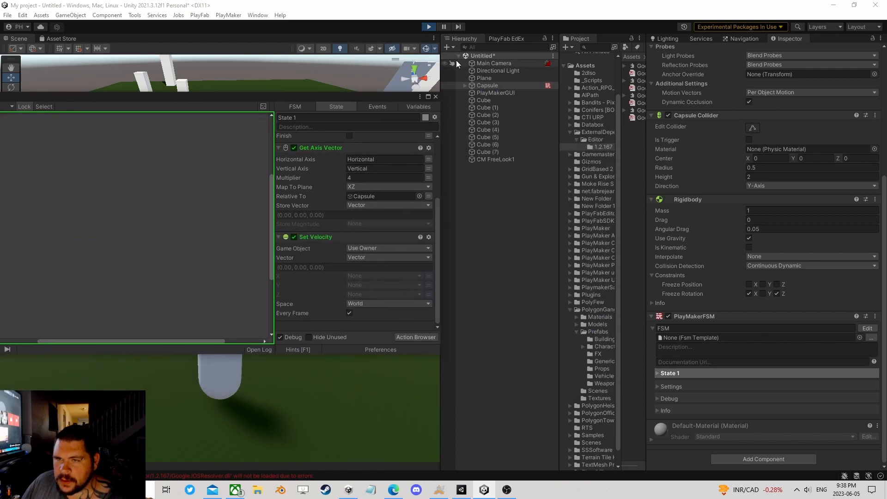
left_click_drag(510, 64, 370, 198)
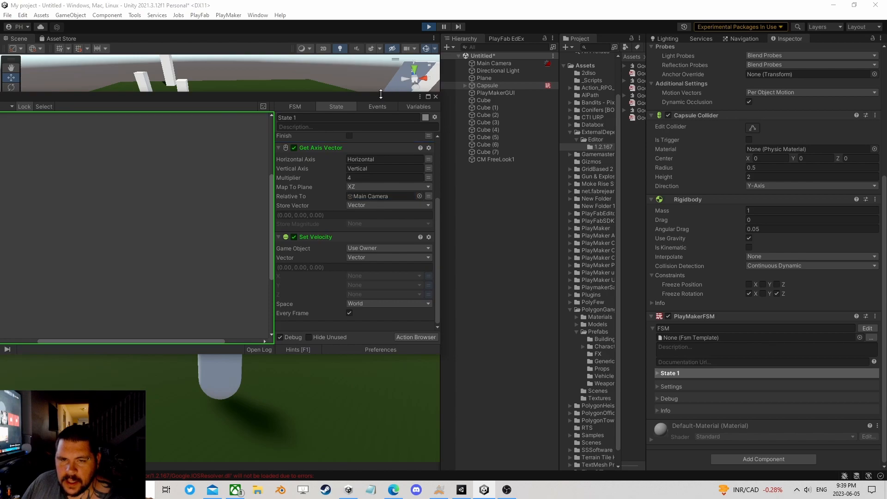
left_click_drag(354, 98, 454, 133)
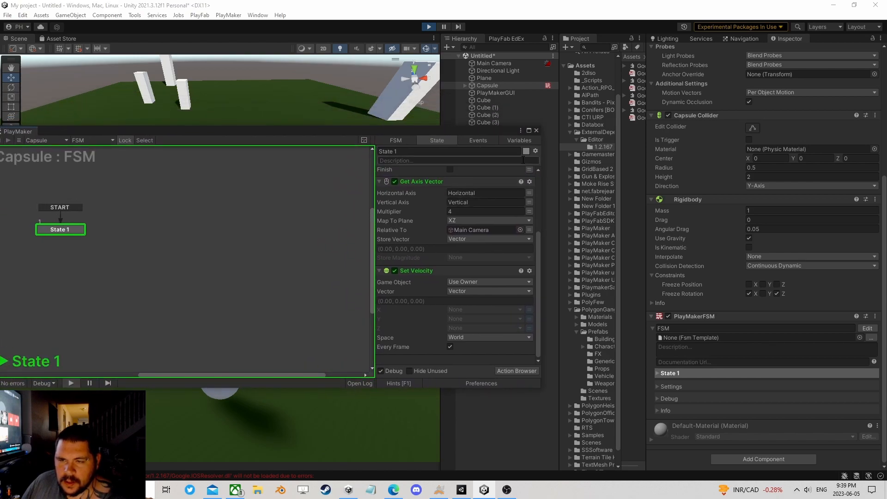
left_click(536, 130)
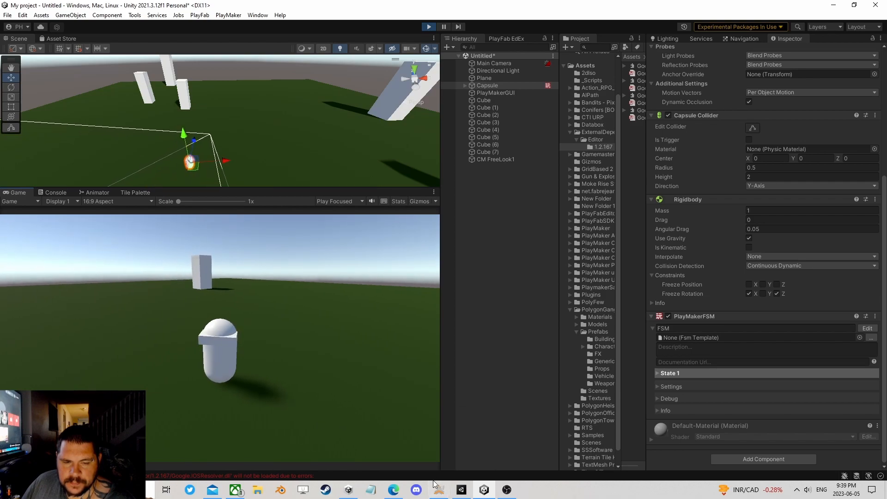
Step: Test the camera-relative movement by running the capsule forward and to both sides in the game view
key("w")
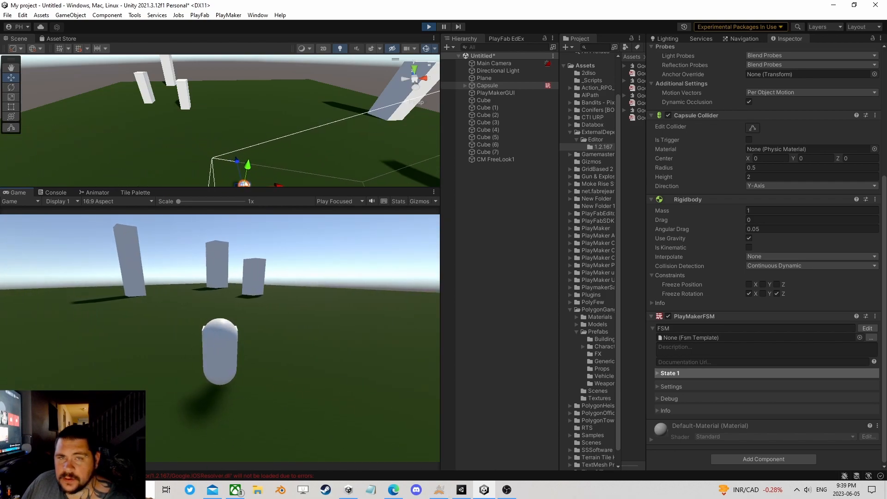
key("d")
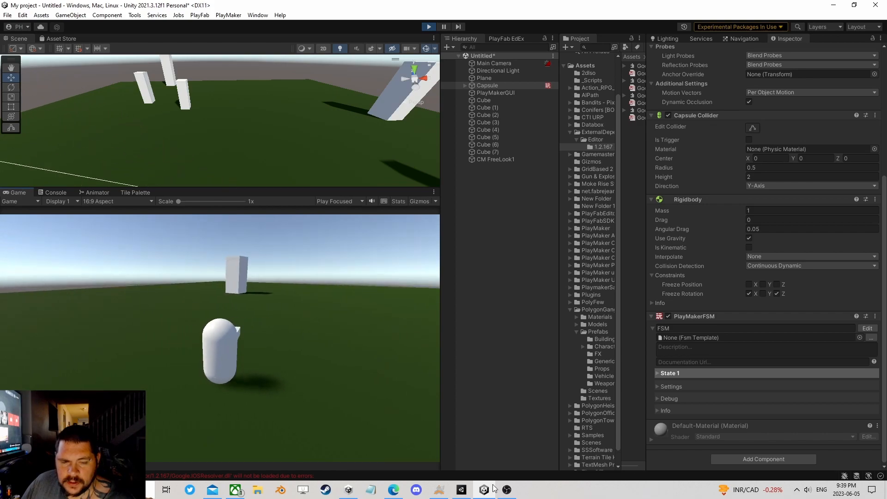
key("a")
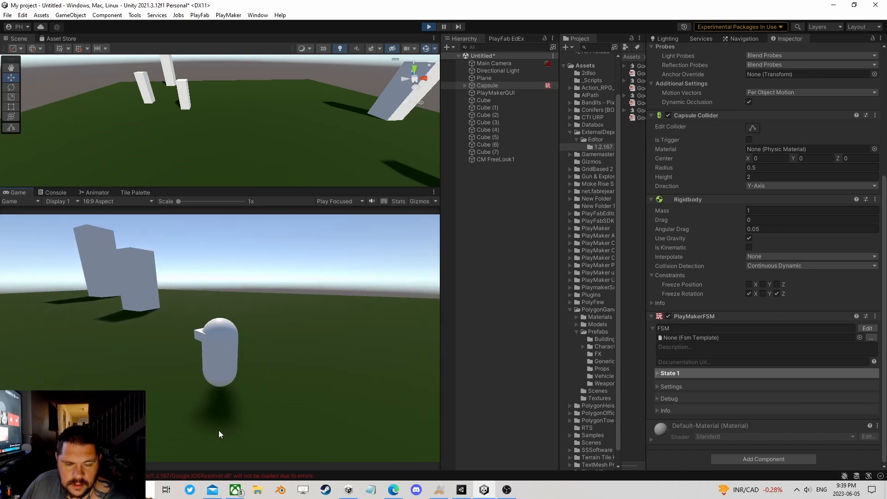
key("a")
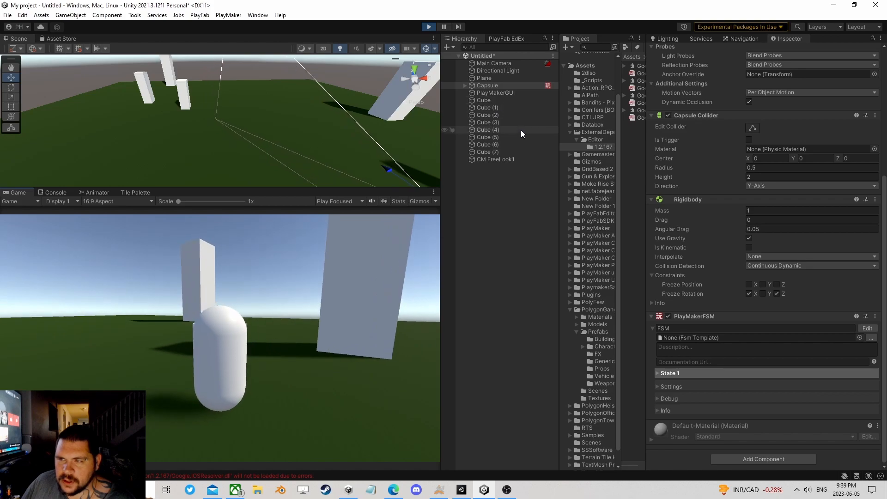
Step: Set the Main Camera's CinemachineBrain Update Method and Blend Update Method to Fixed Update
left_click(502, 65)
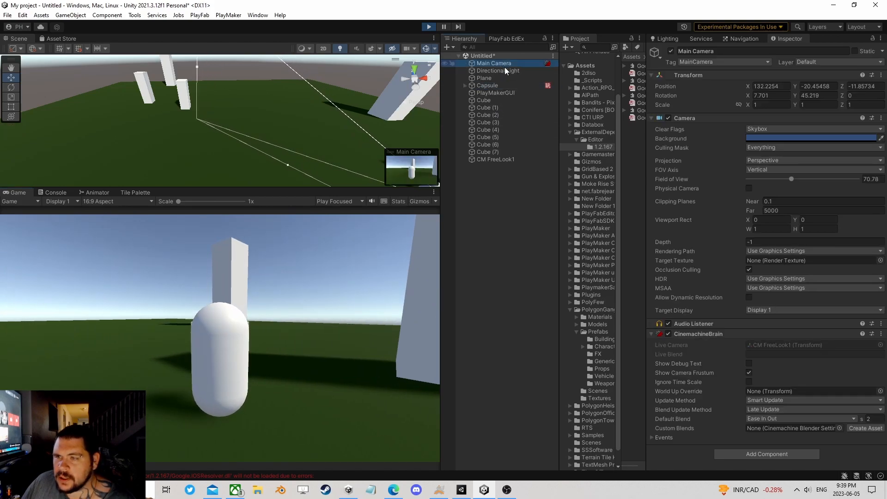
left_click(777, 400)
left_click(777, 411)
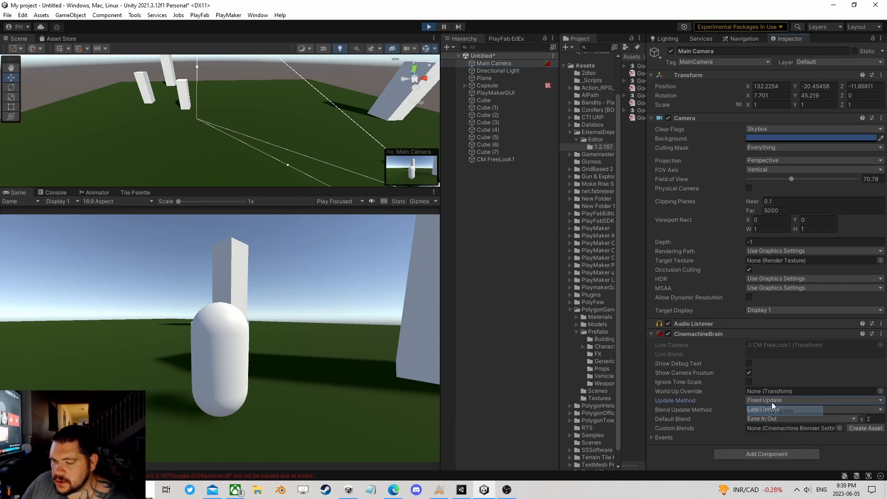
Step: Run the capsule forward around the cubes in the running game to check the camera's smoothness with the fixed update methods
left_click(344, 339)
key("w")
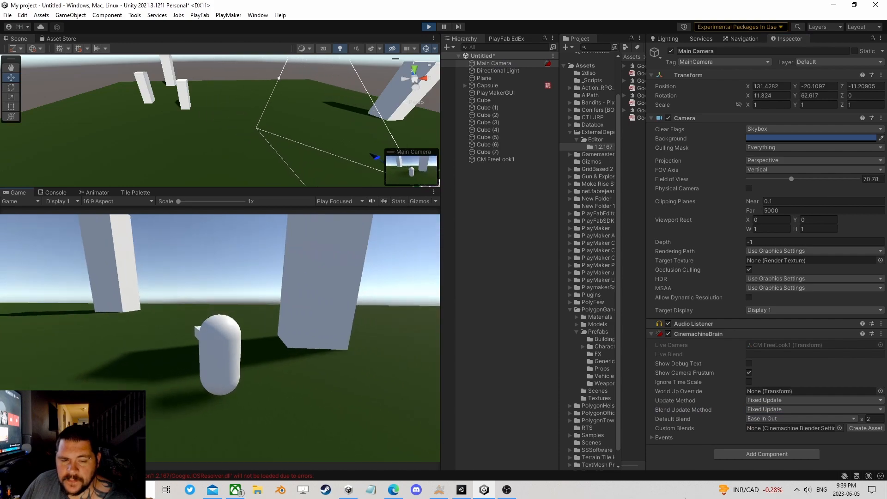
key("w")
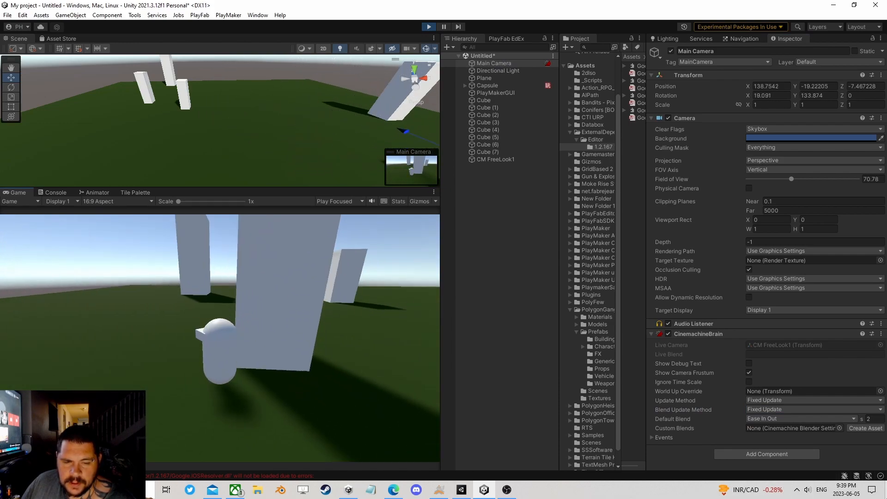
key("w")
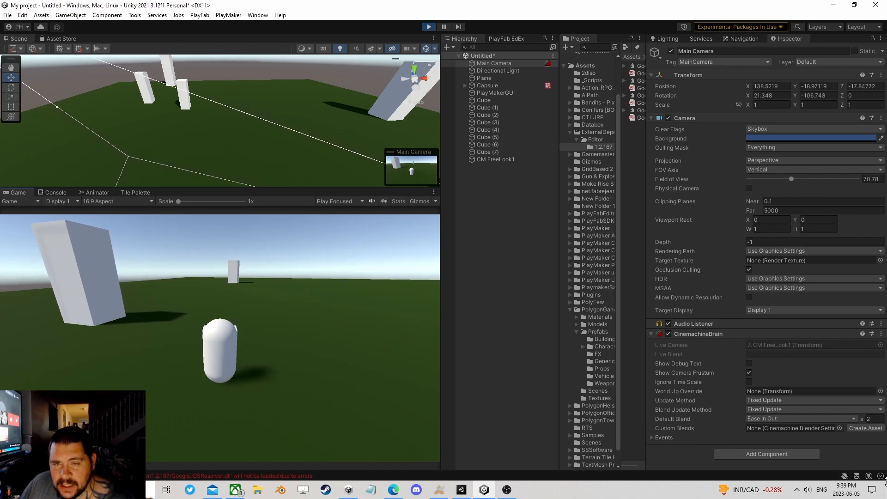
key("w")
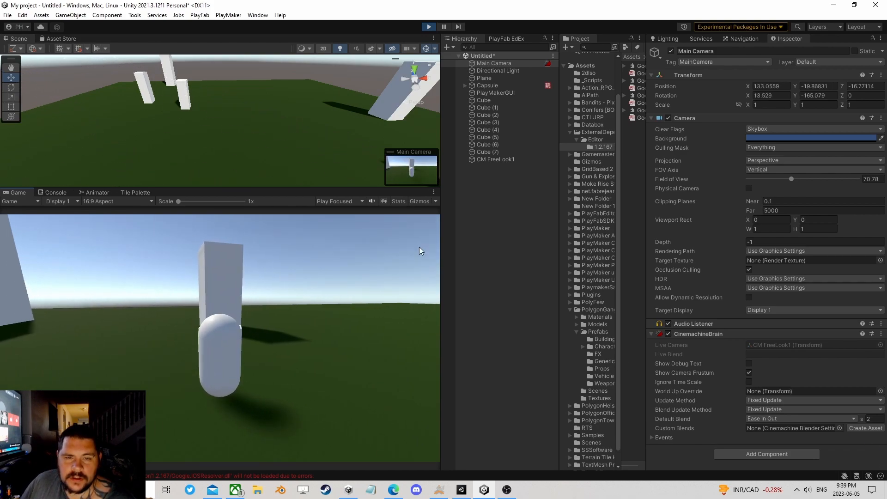
Step: Open the Profiler, place it below the running game view, and briefly display the game's rendering statistics
left_click(257, 15)
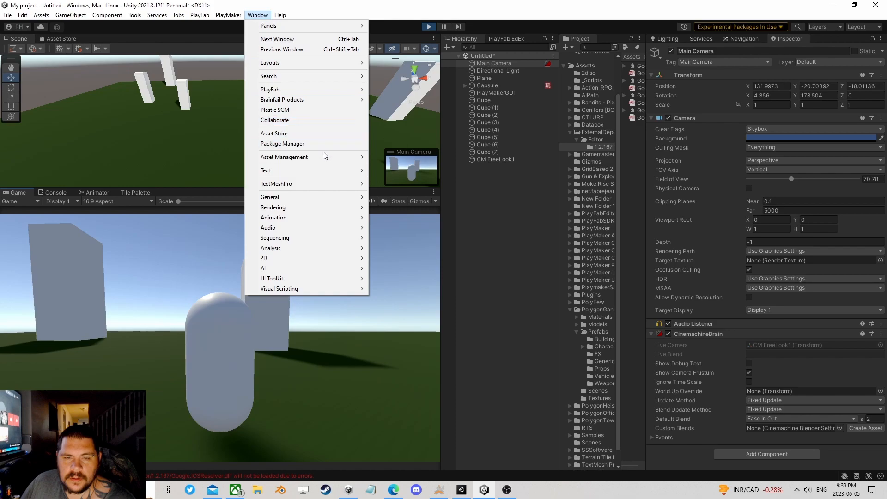
mouse_move(274, 251)
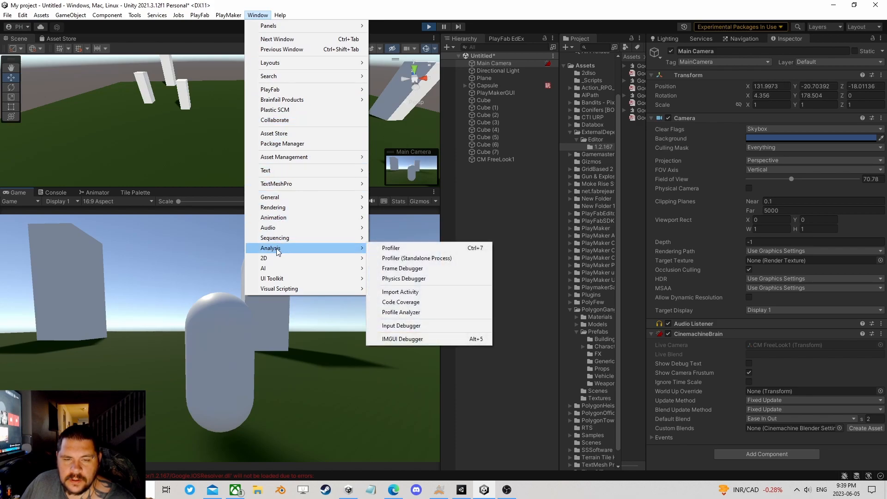
left_click(391, 249)
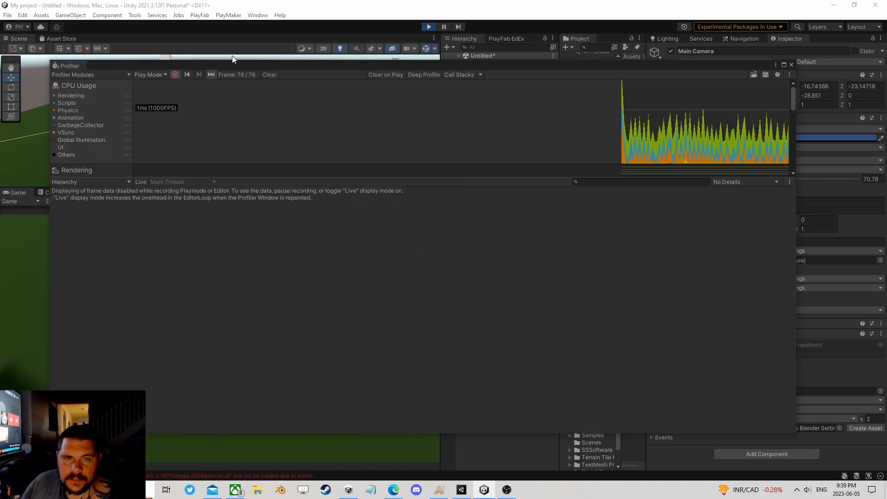
left_click_drag(342, 62, 184, 332)
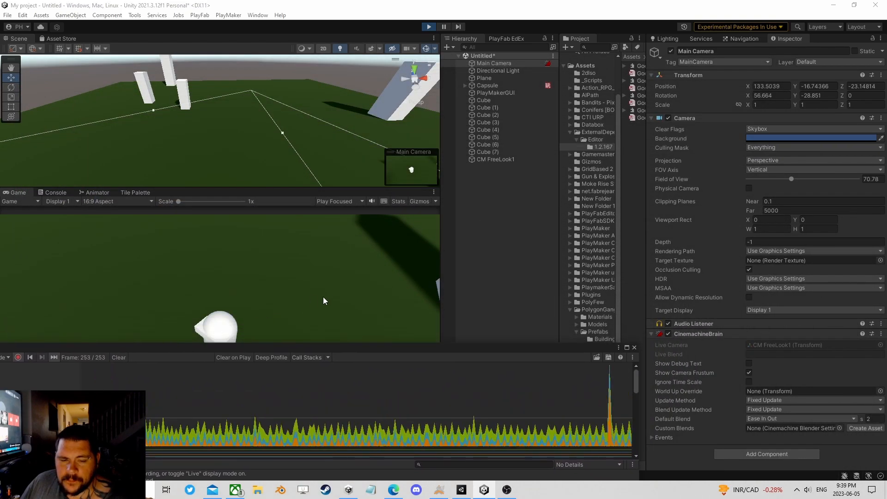
left_click_drag(326, 350, 436, 302)
left_click(398, 201)
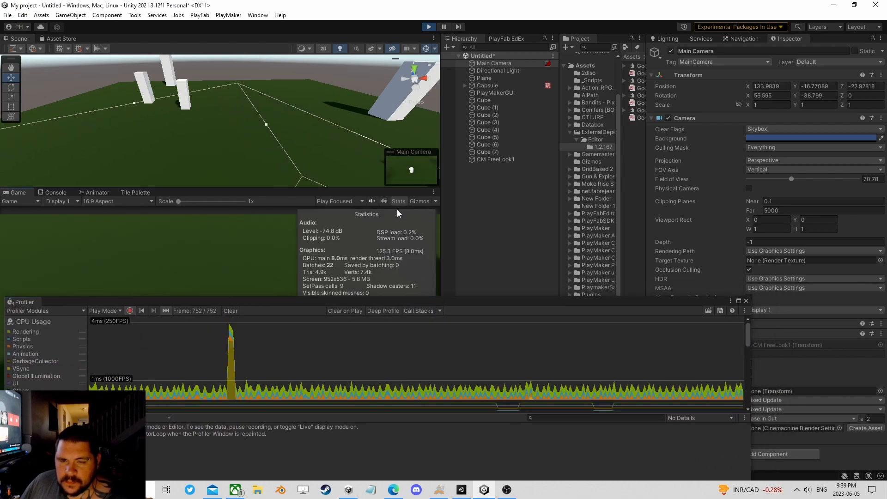
left_click(398, 202)
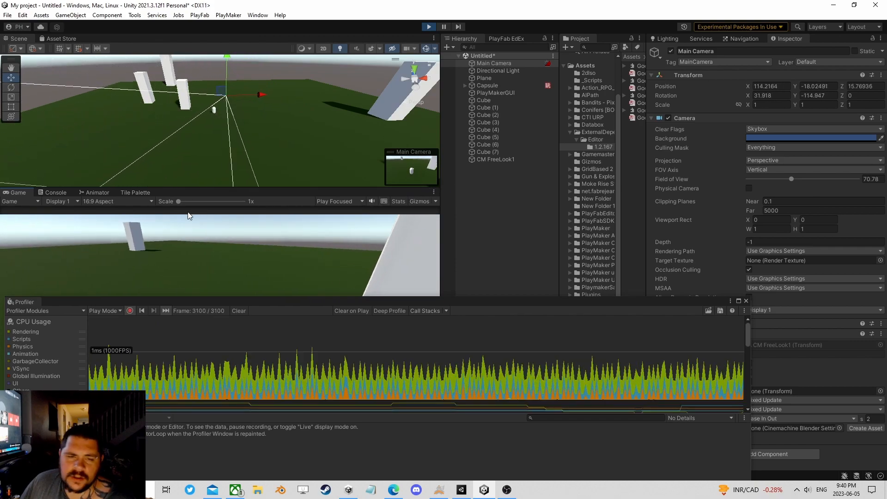
Step: Examine individual frames around the spike in the Profiler's CPU Usage graph
left_click_drag(276, 301, 291, 153)
left_click(457, 210)
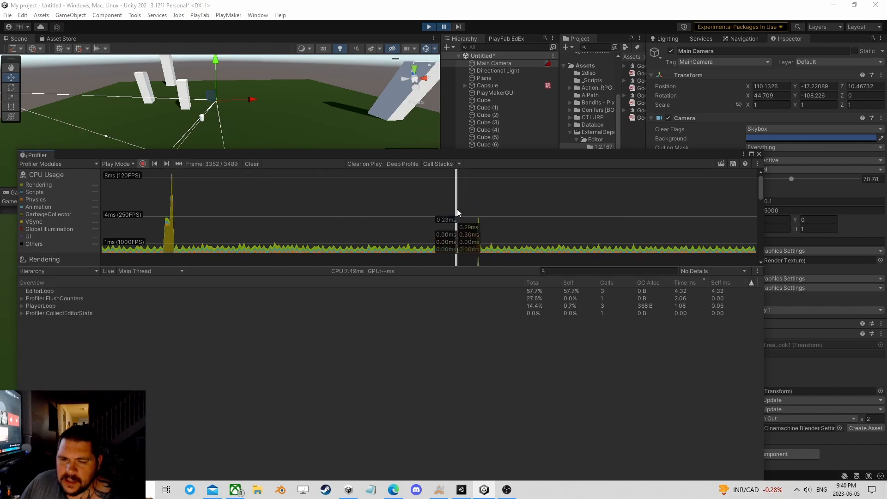
left_click_drag(544, 209, 485, 206)
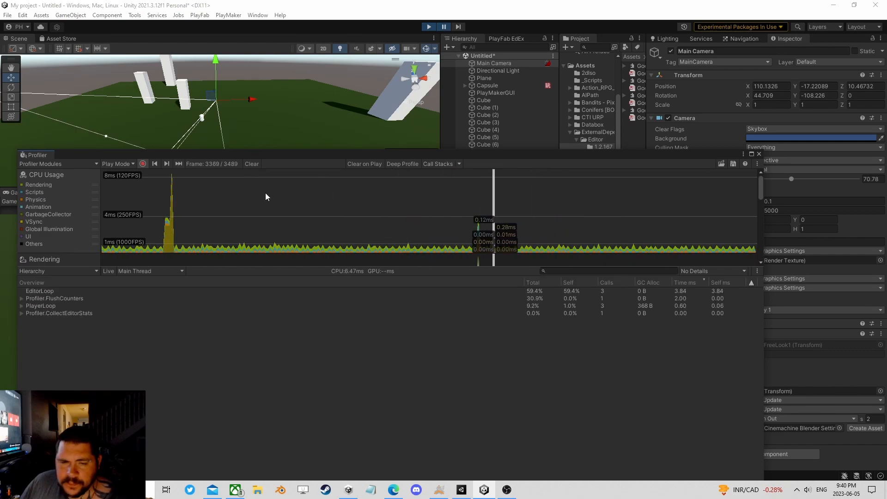
Step: Inspect another frame in the Profiler's CPU Usage graph, move the Profiler clear of the game view, and resume the paused game
left_click_drag(528, 201, 546, 207)
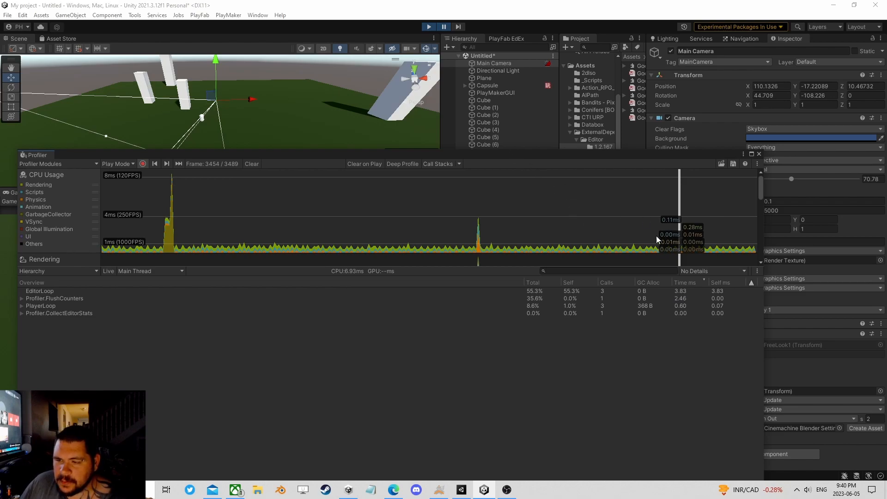
left_click_drag(580, 151, 588, 301)
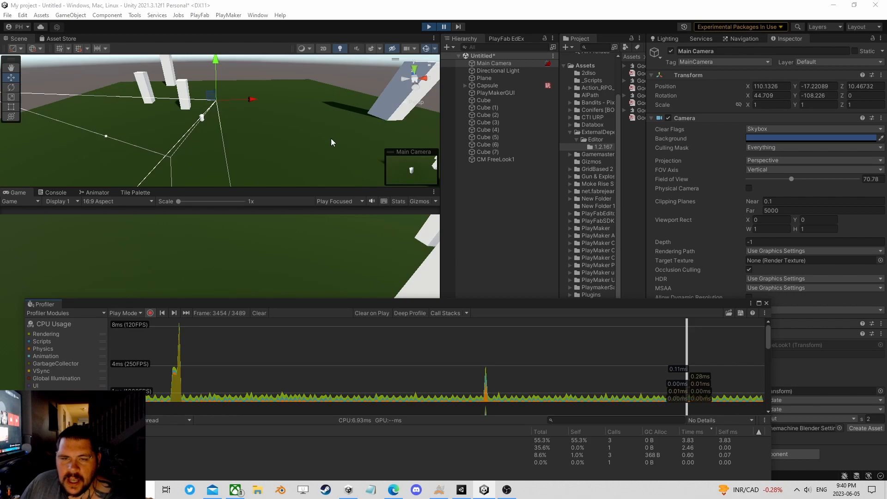
left_click(445, 27)
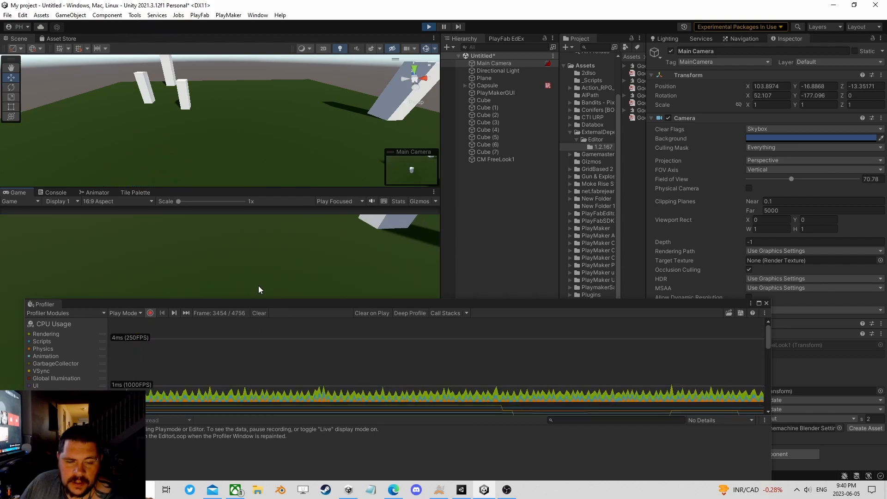
Step: Examine the EditorLoop entry of a newly recorded frame after the CPU spike, and close the Profiler
left_click_drag(245, 303, 243, 140)
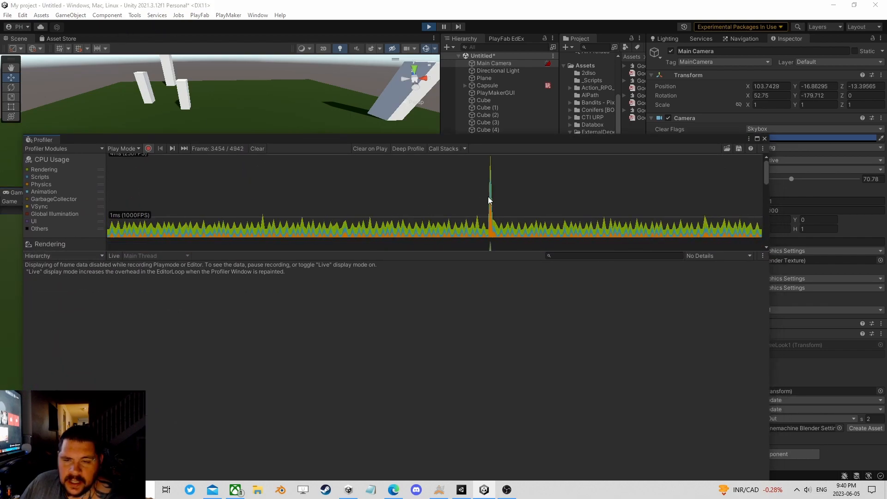
left_click(558, 196)
left_click(94, 276)
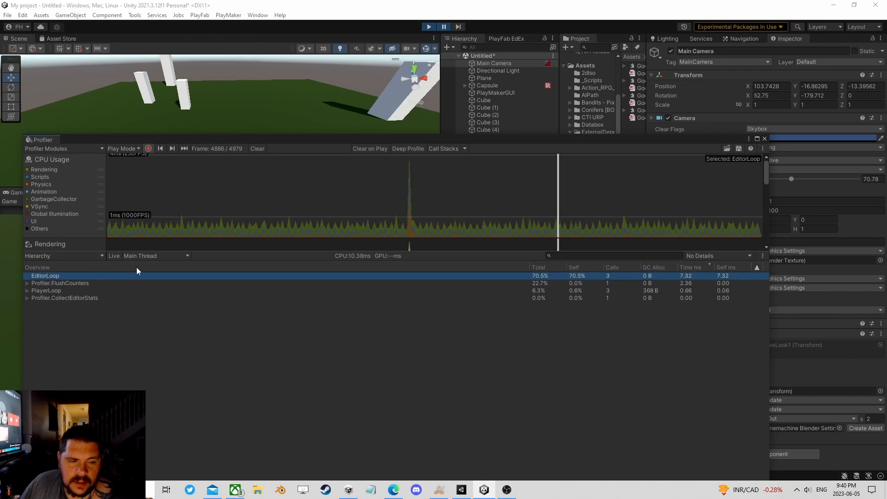
left_click(765, 138)
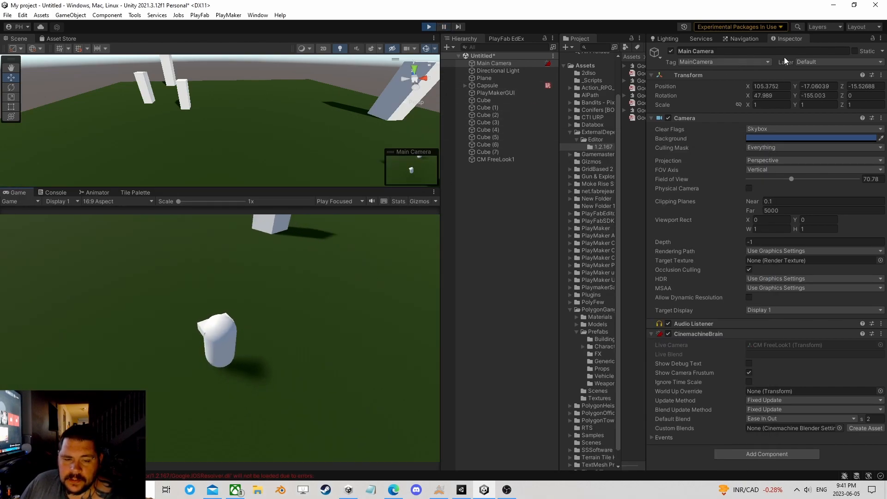
Step: Run the capsule forward and to the left in the running game to check the camera's smoothness
key("w")
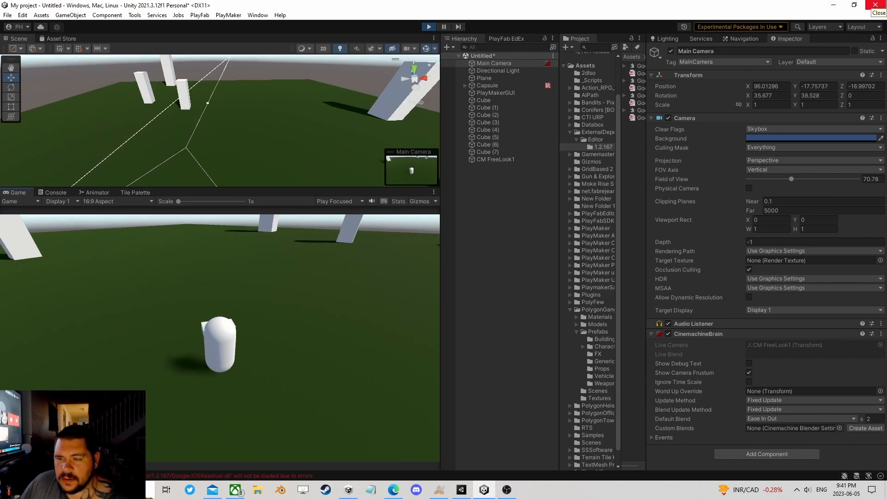
key("a")
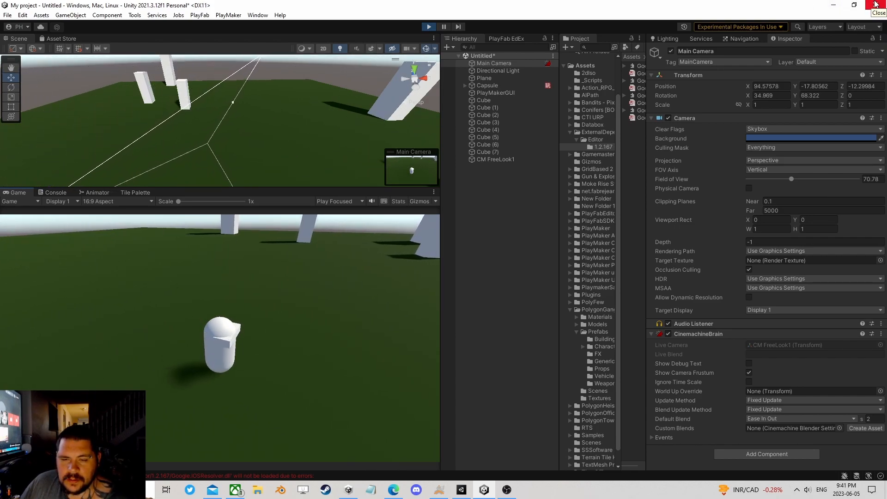
key("w")
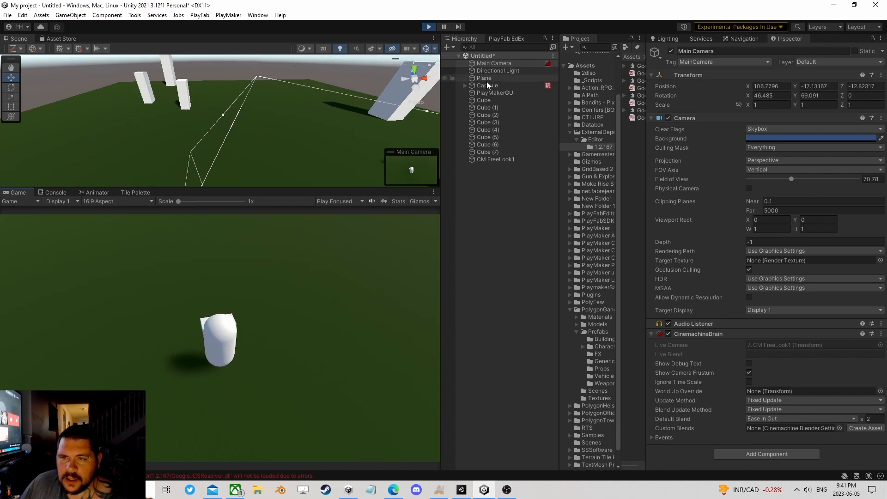
Step: Open the Capsule's FSM in the PlayMaker editor and review the Smooth Look At Direction settings in State 1
left_click(490, 85)
scroll(790, 374, "down", 3)
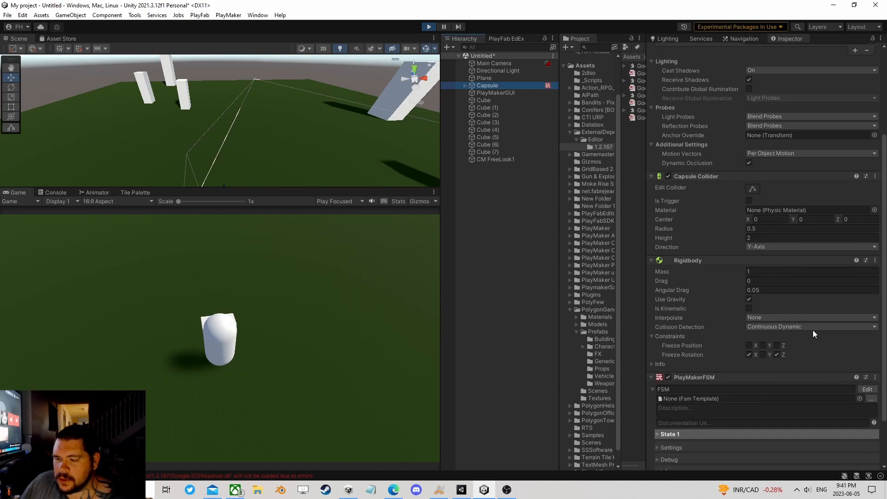
left_click(868, 390)
scroll(449, 234, "up", 4)
scroll(449, 234, "down", 1)
scroll(449, 234, "up", 1)
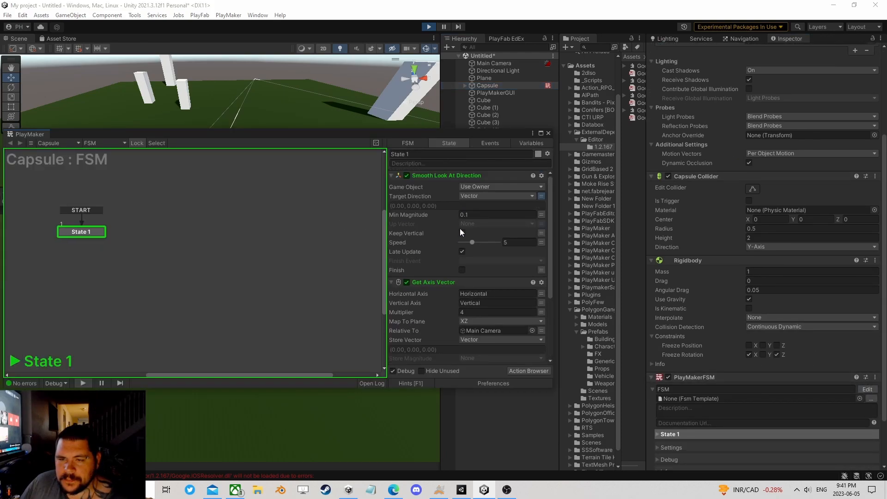
left_click(467, 175)
scroll(473, 255, "down", 1)
scroll(470, 273, "up", 1)
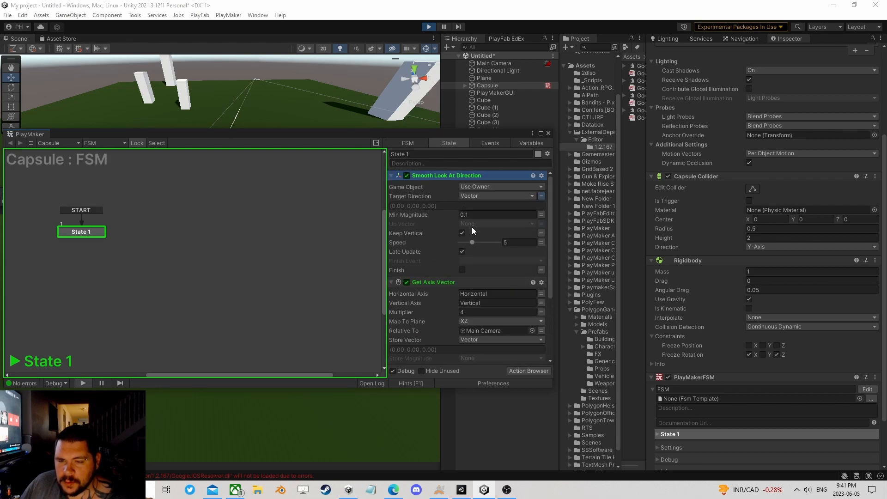
Step: Review the Get Axis Vector and Set Velocity actions in State 1, close the PlayMaker editor, and stop the running game
scroll(479, 233, "down", 1)
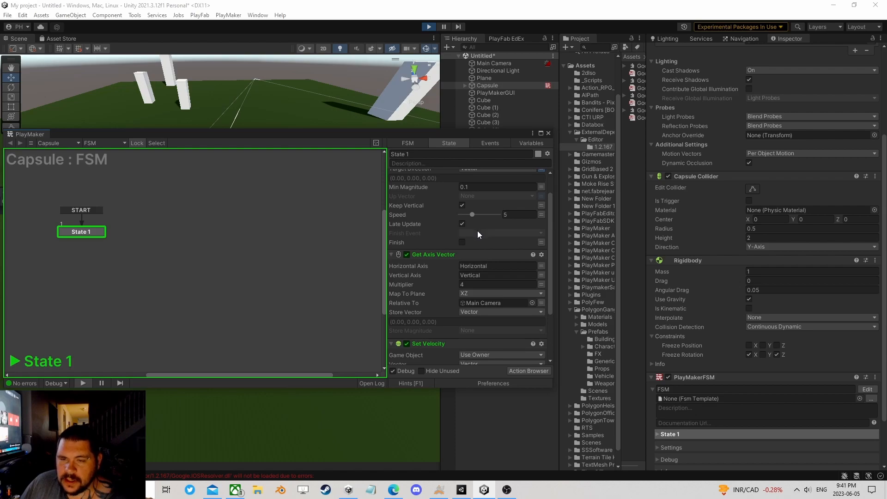
scroll(478, 231, "down", 3)
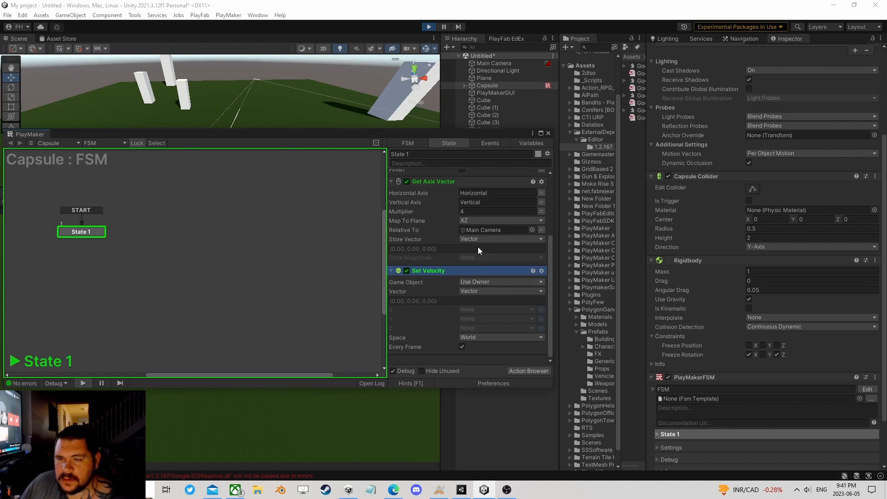
scroll(478, 250, "up", 3)
left_click(549, 133)
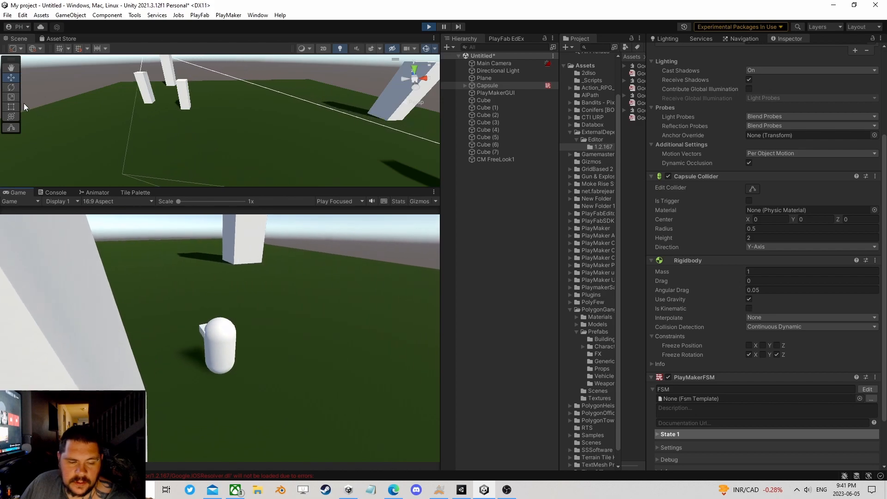
left_click(429, 27)
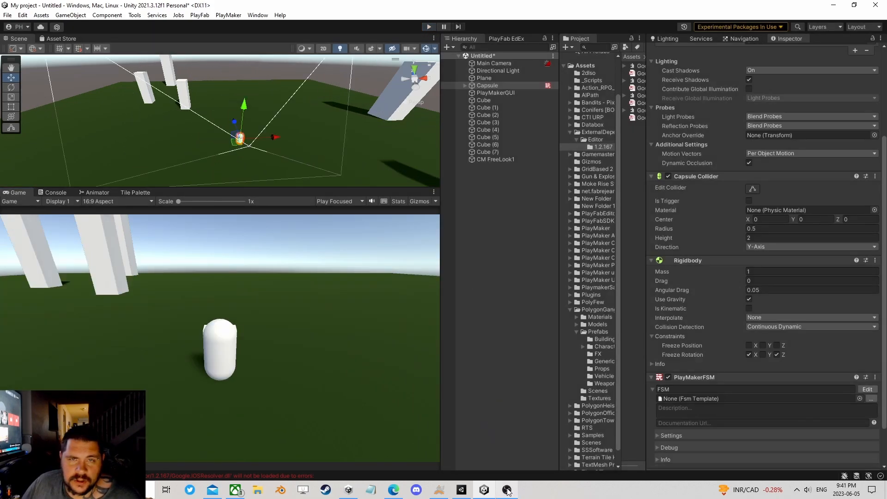